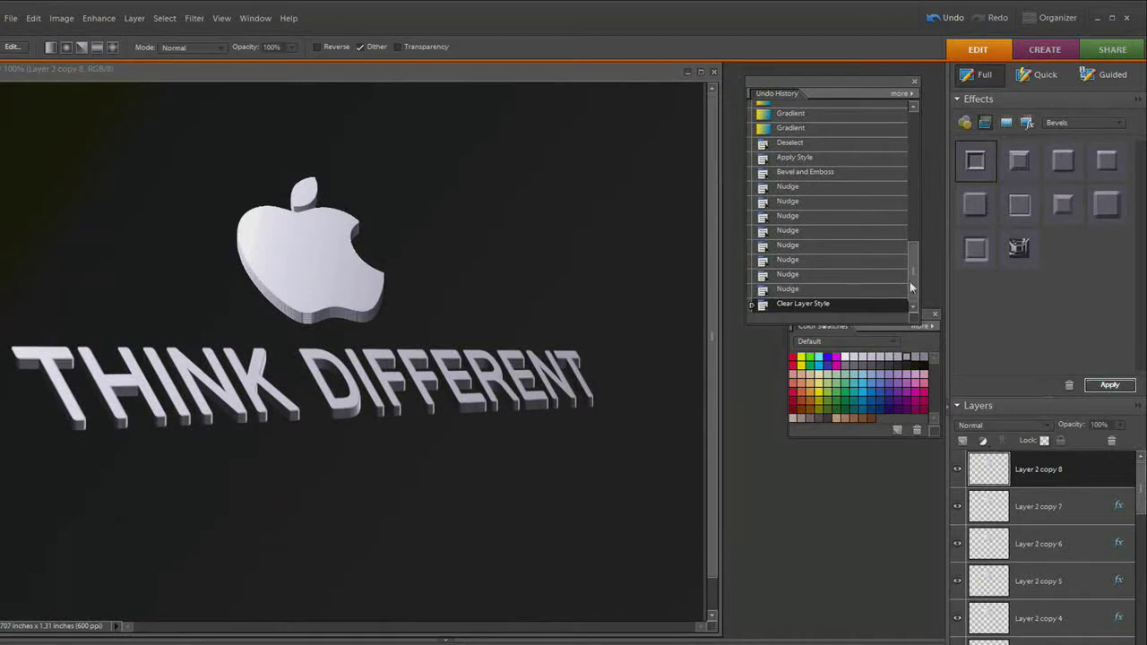
- Revert the document to the blank Untitled-1 snapshot in the Undo History panel
{"action": "left_click_drag", "start_coordinate": [912, 260], "coordinate": [903, 121]}
{"action": "left_click", "coordinate": [777, 111]}
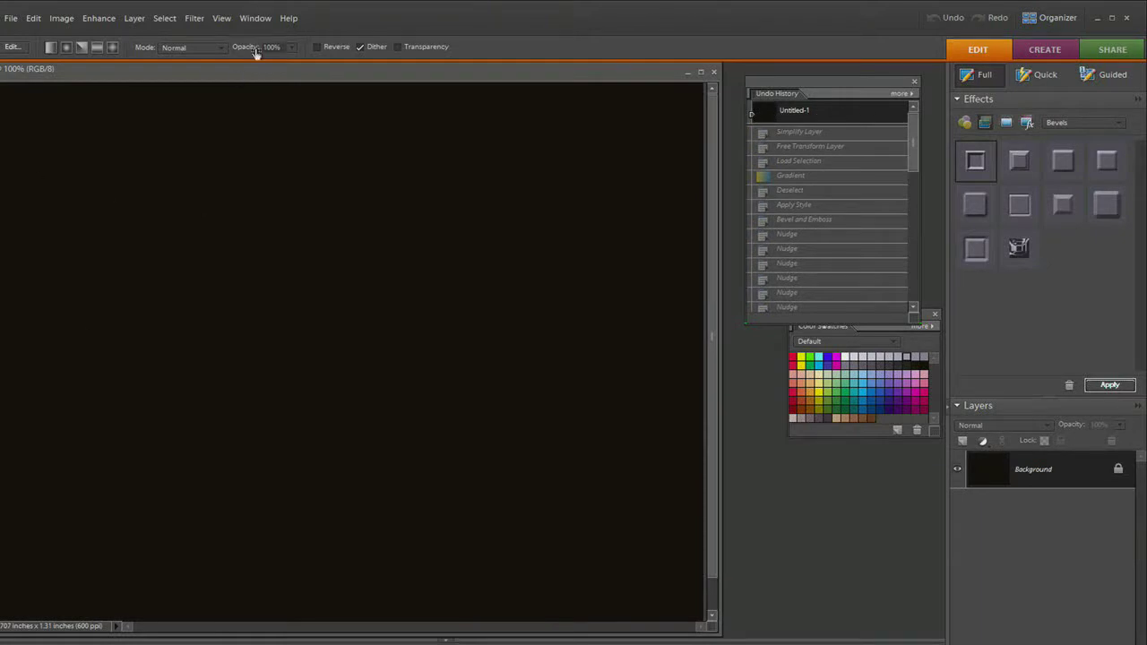
- Show the Undo History panel and reset colours to default black and white
{"action": "left_click", "coordinate": [255, 20]}
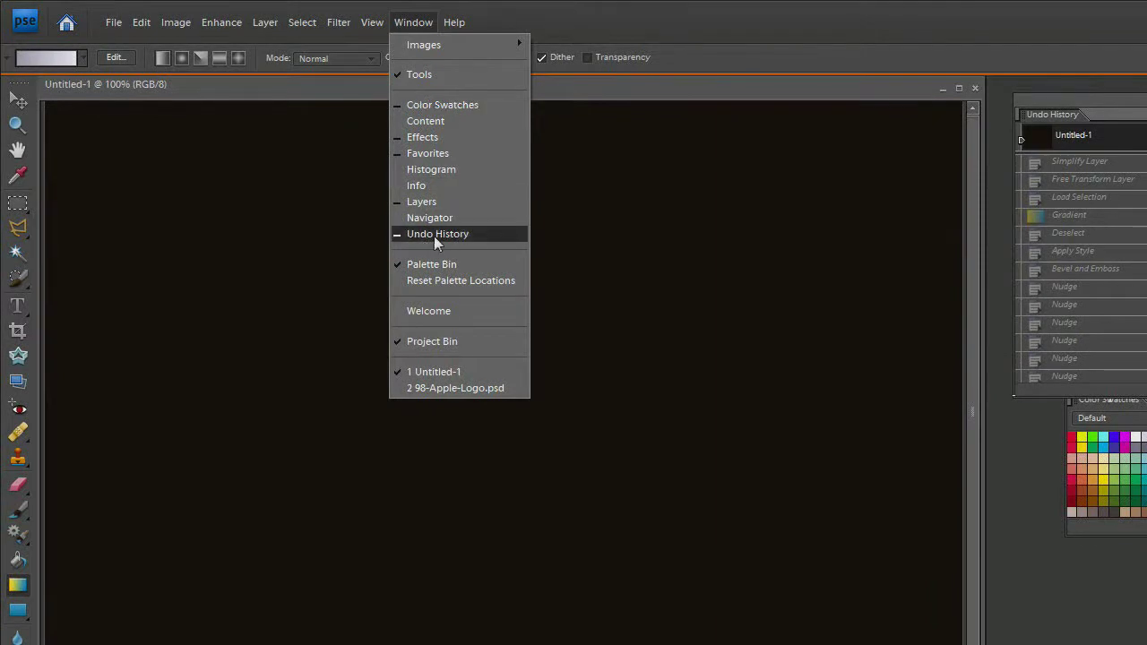
{"action": "left_click", "coordinate": [686, 18]}
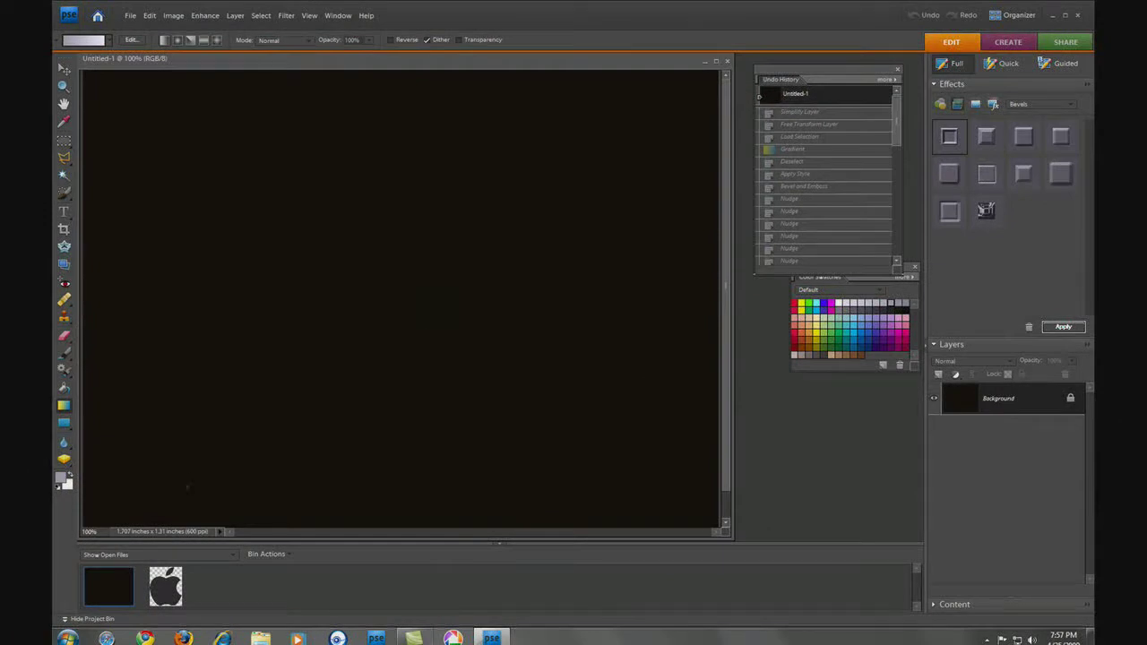
{"action": "left_click", "coordinate": [59, 488]}
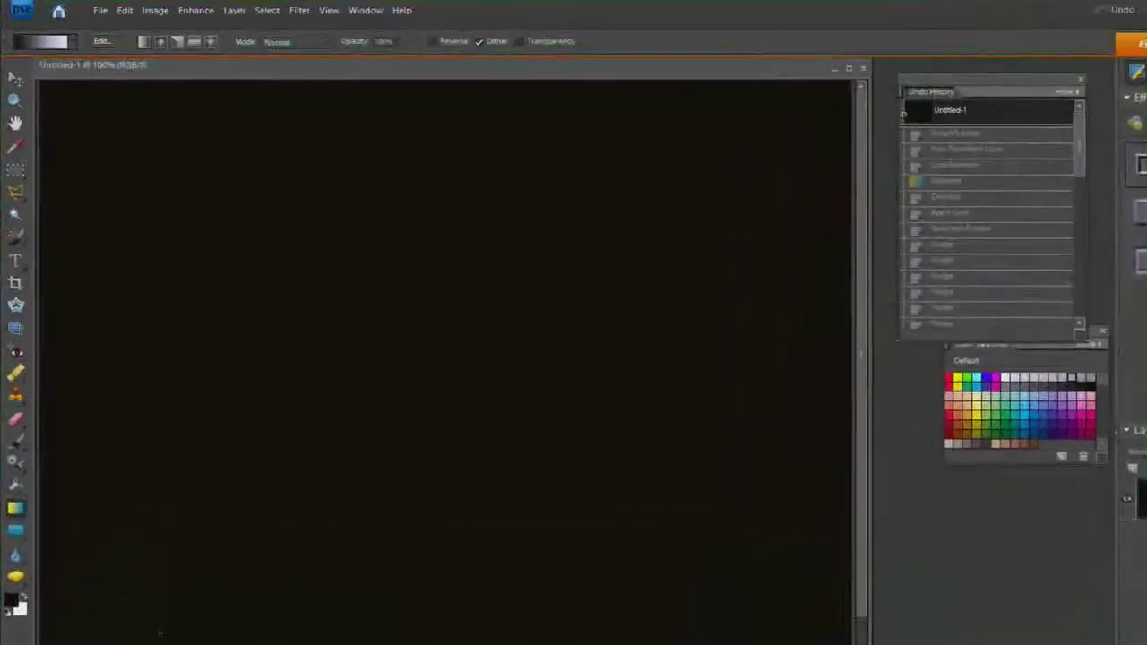
- Swap colours, set foreground to 90% Gray, and pick a linear Foreground to Background gradient
{"action": "left_click", "coordinate": [25, 598]}
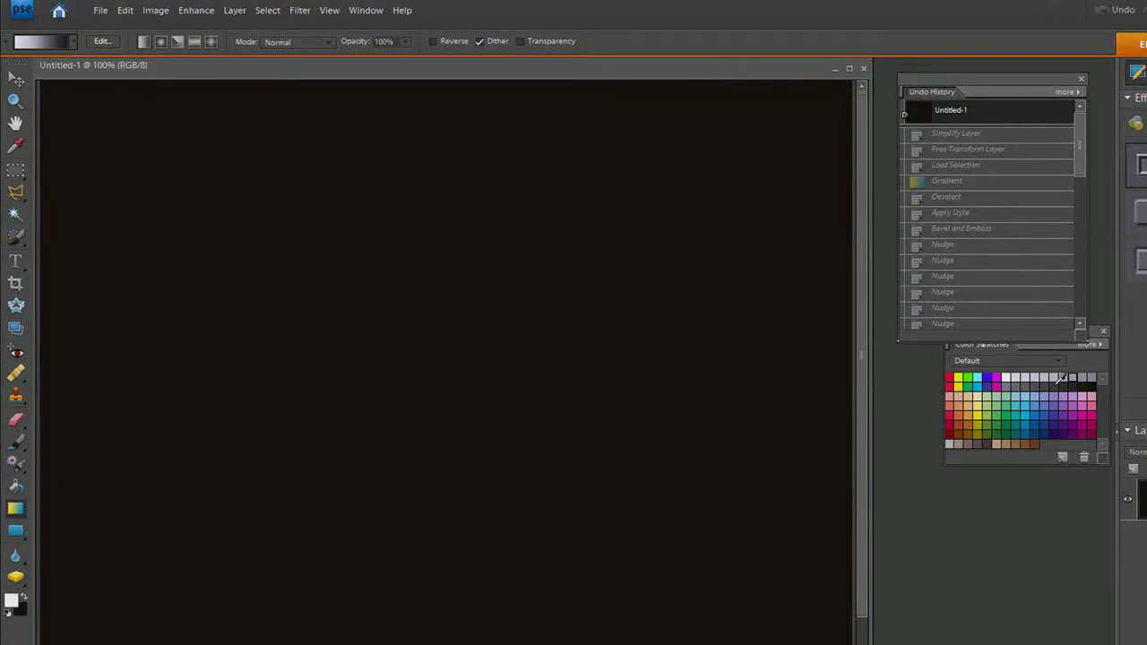
{"action": "left_click", "coordinate": [1078, 382]}
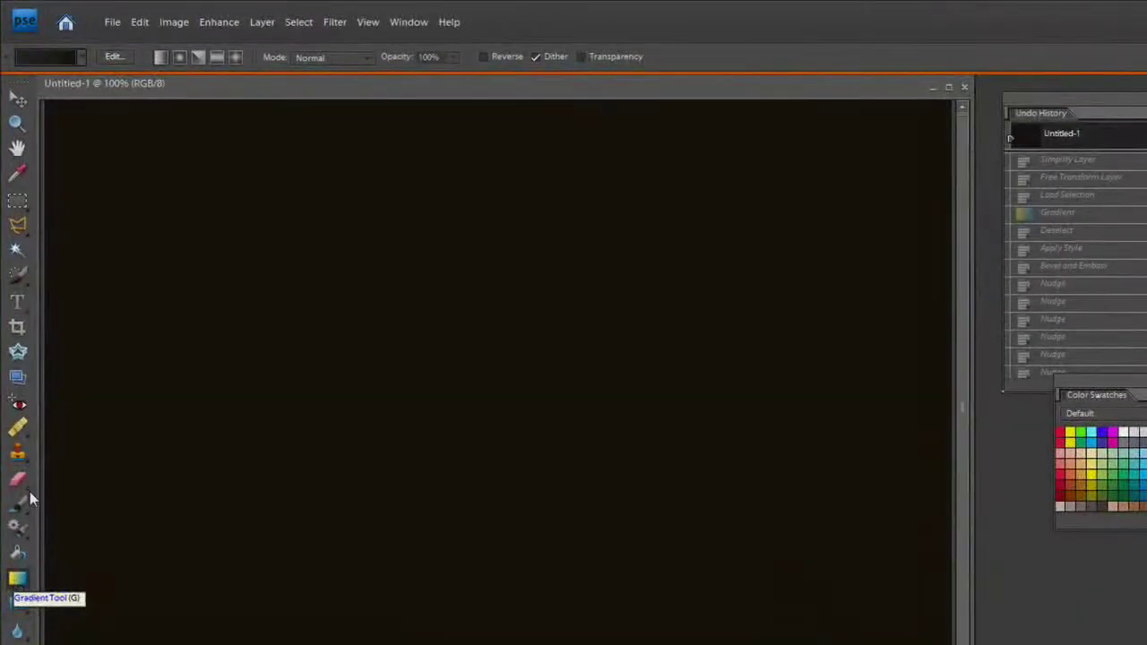
{"action": "left_click", "coordinate": [79, 56]}
{"action": "left_click", "coordinate": [36, 114]}
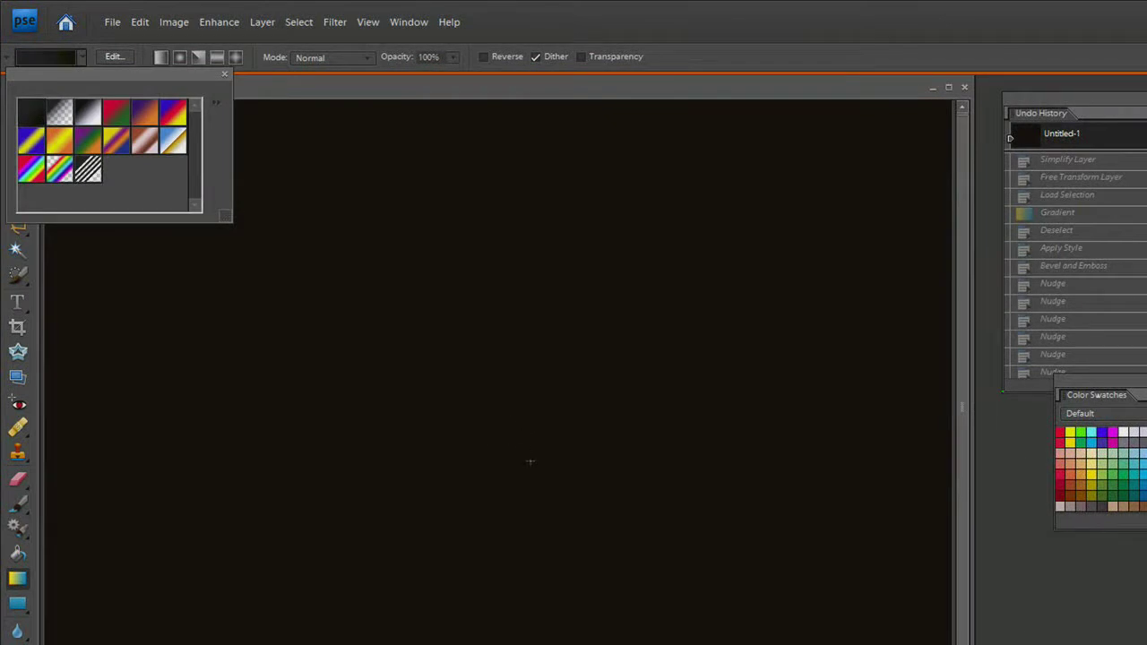
{"action": "left_click", "coordinate": [161, 57]}
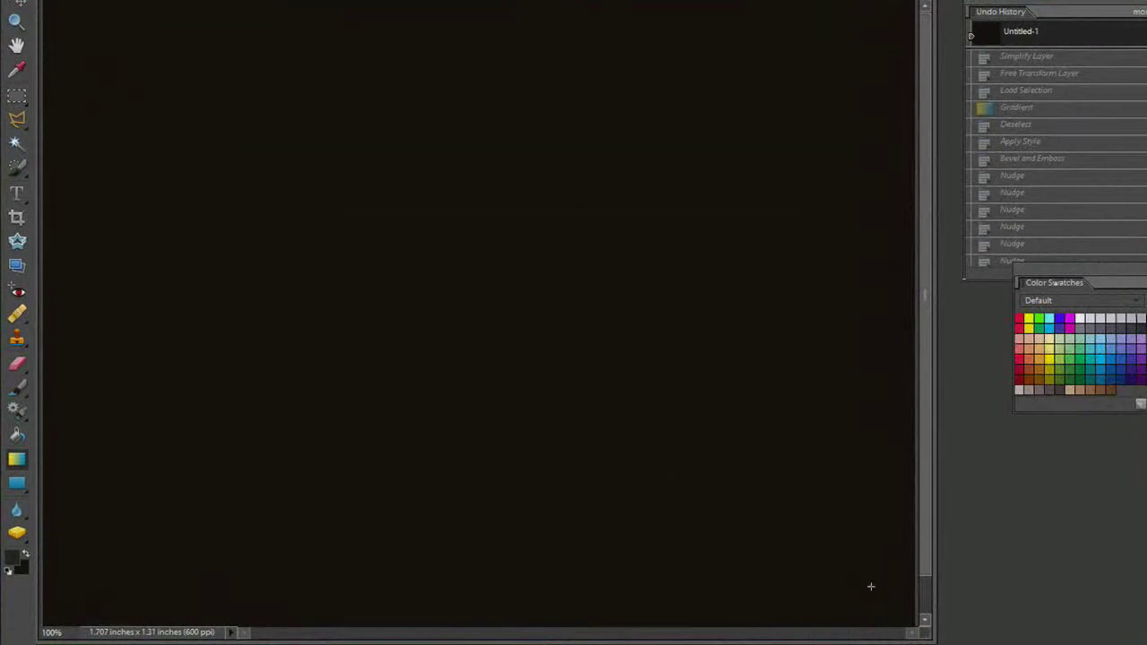
- Draw a diagonal dark gradient across the canvas from bottom-right toward top-left
{"action": "left_click_drag", "start_coordinate": [870, 586], "coordinate": [870, 586]}
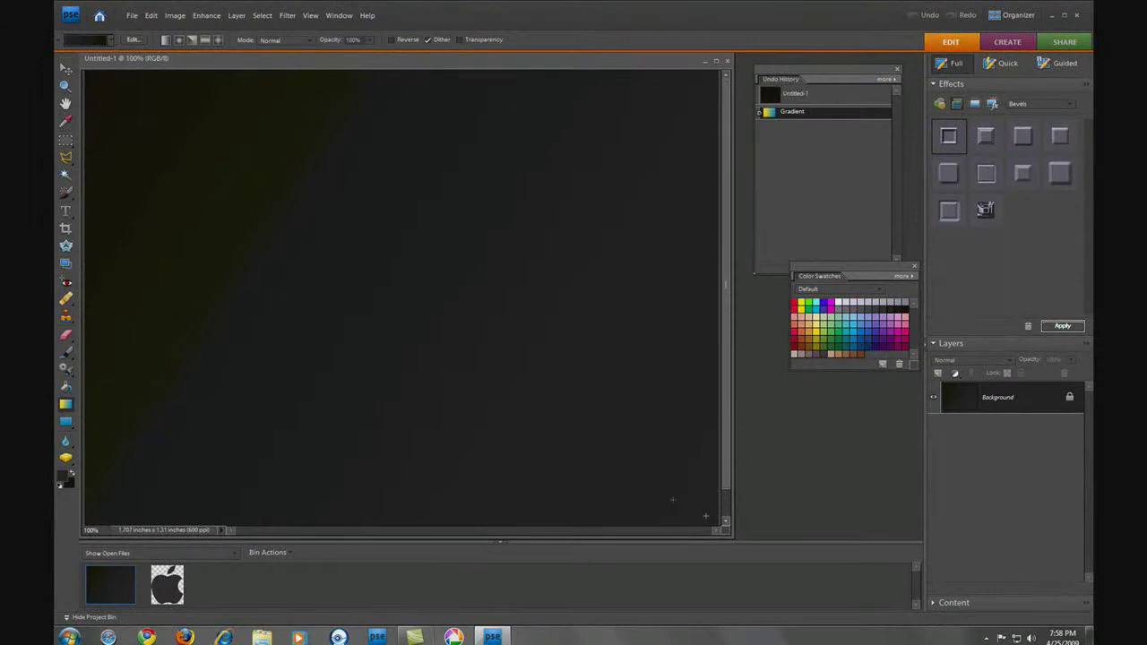
{"action": "left_click_drag", "start_coordinate": [705, 516], "coordinate": [85, 71]}
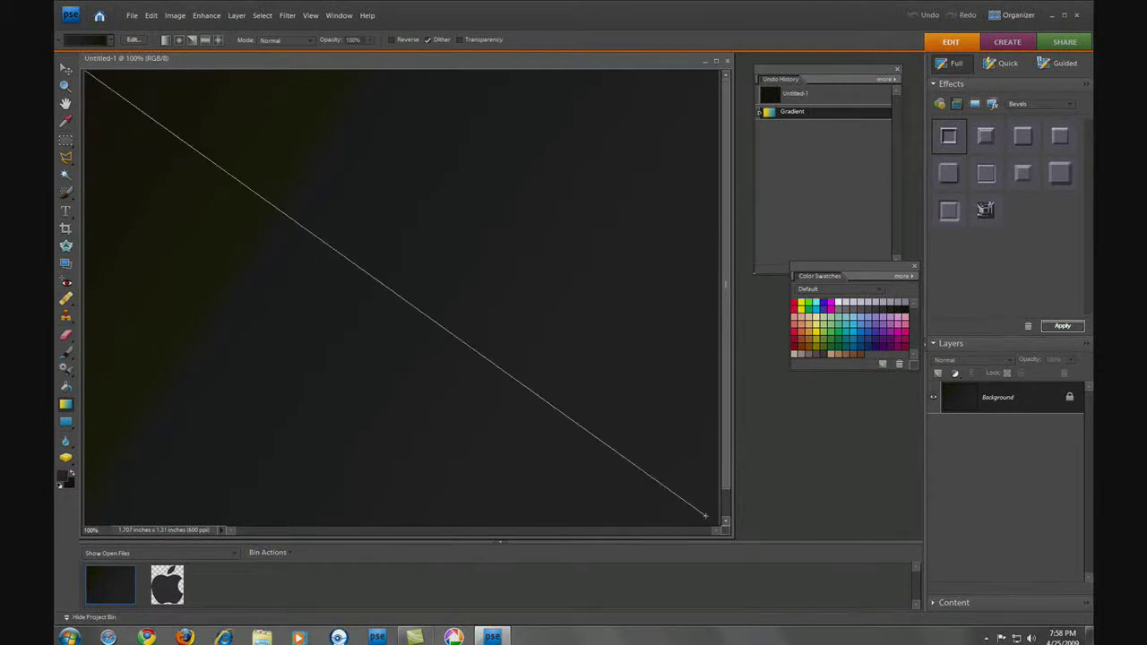
{"action": "left_click_drag", "start_coordinate": [55, 6], "coordinate": [55, 6]}
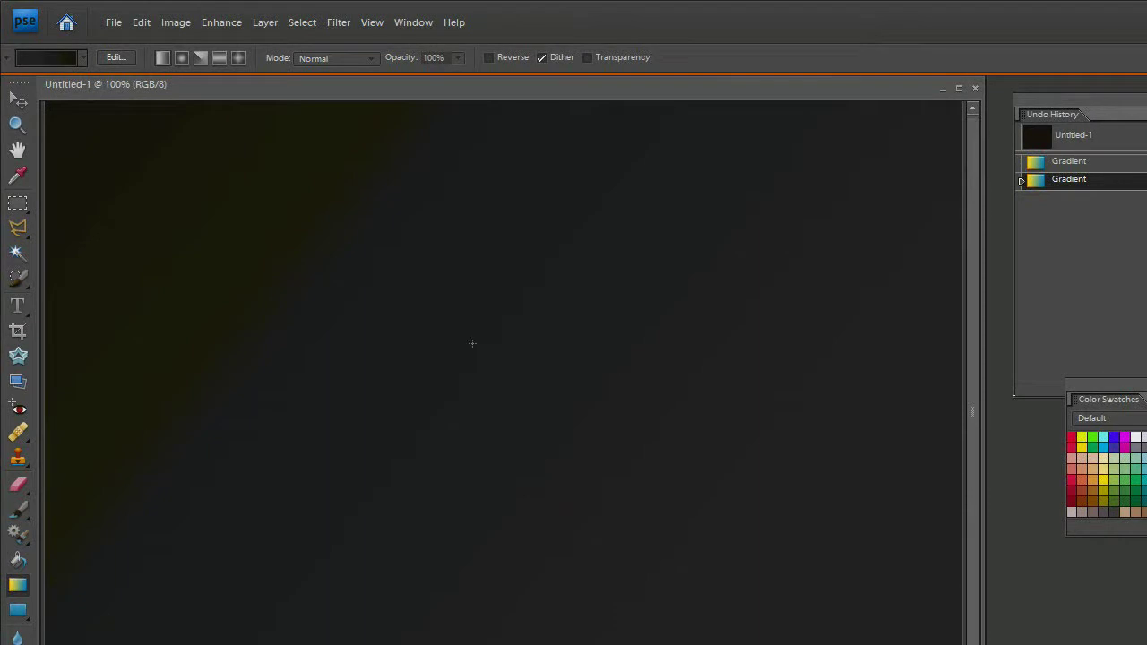
- Add dark grey Tunga text 'THINK DIFFERENT' across the upper canvas
{"action": "left_click", "coordinate": [18, 307]}
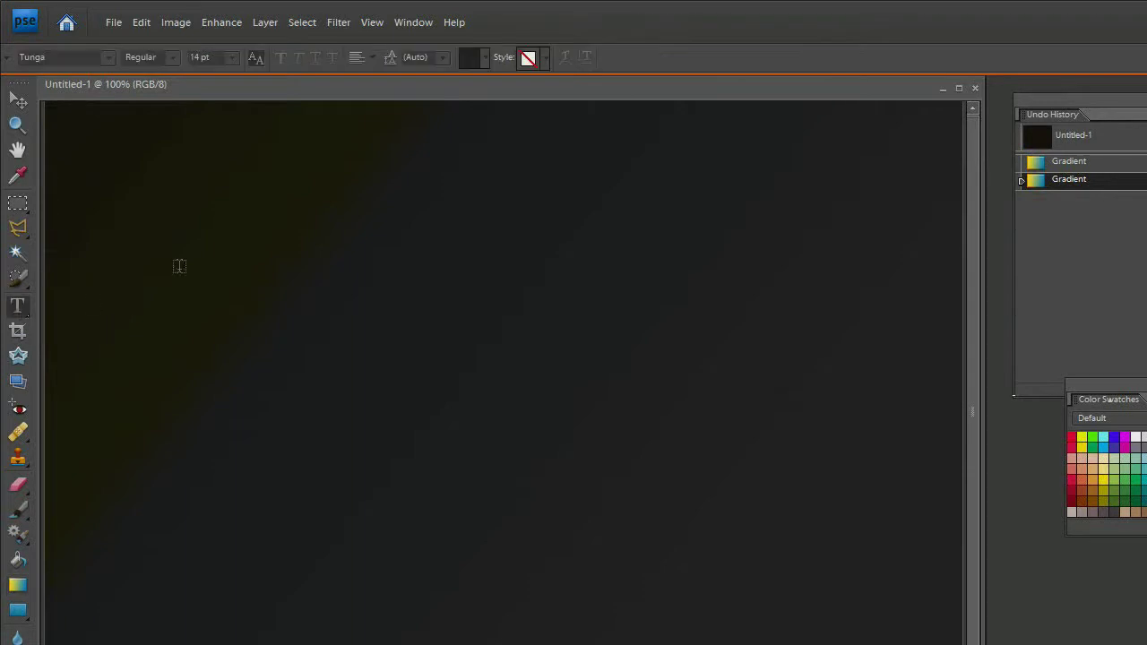
{"action": "left_click", "coordinate": [178, 265]}
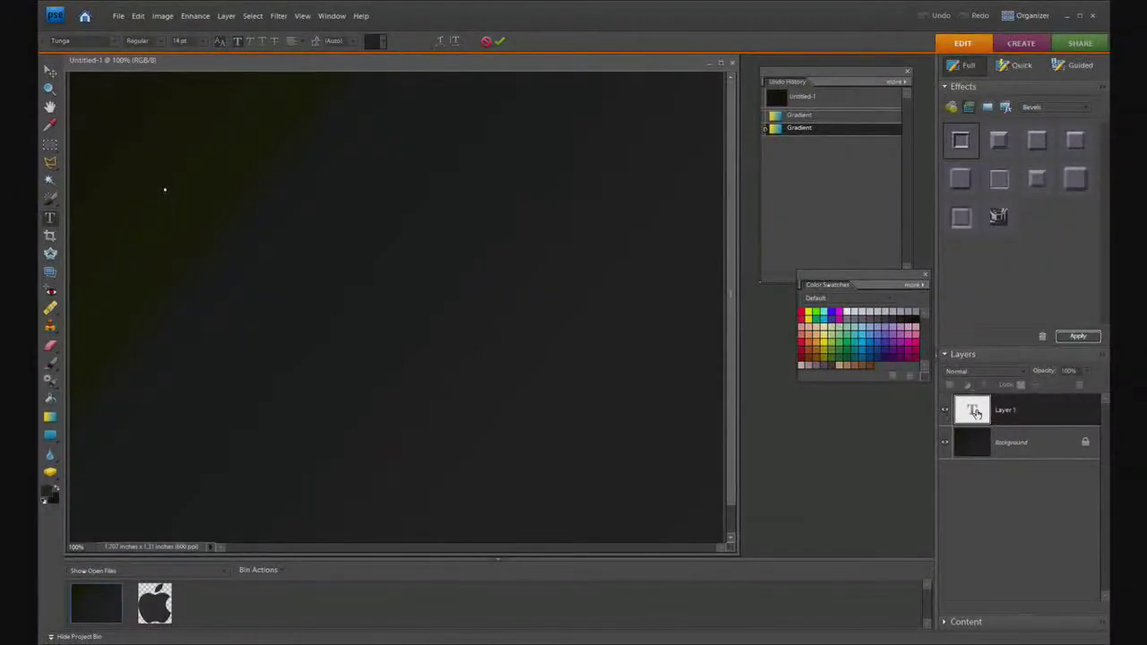
{"action": "left_click", "coordinate": [114, 40]}
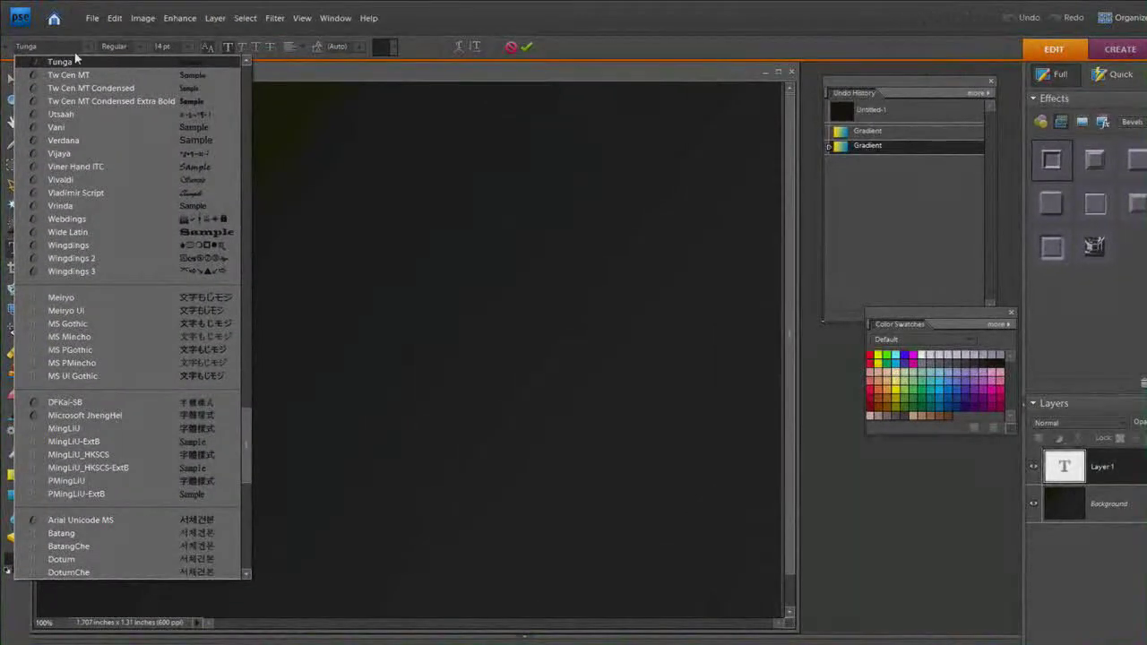
{"action": "key", "text": "Escape"}
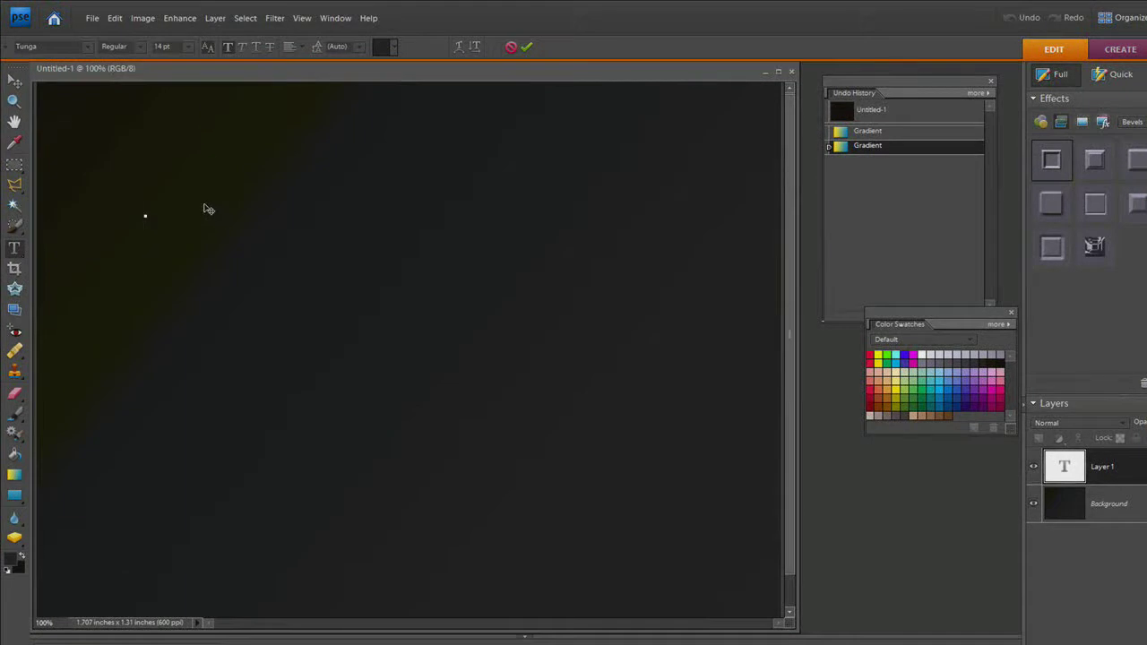
{"action": "type", "text": "THINK"}
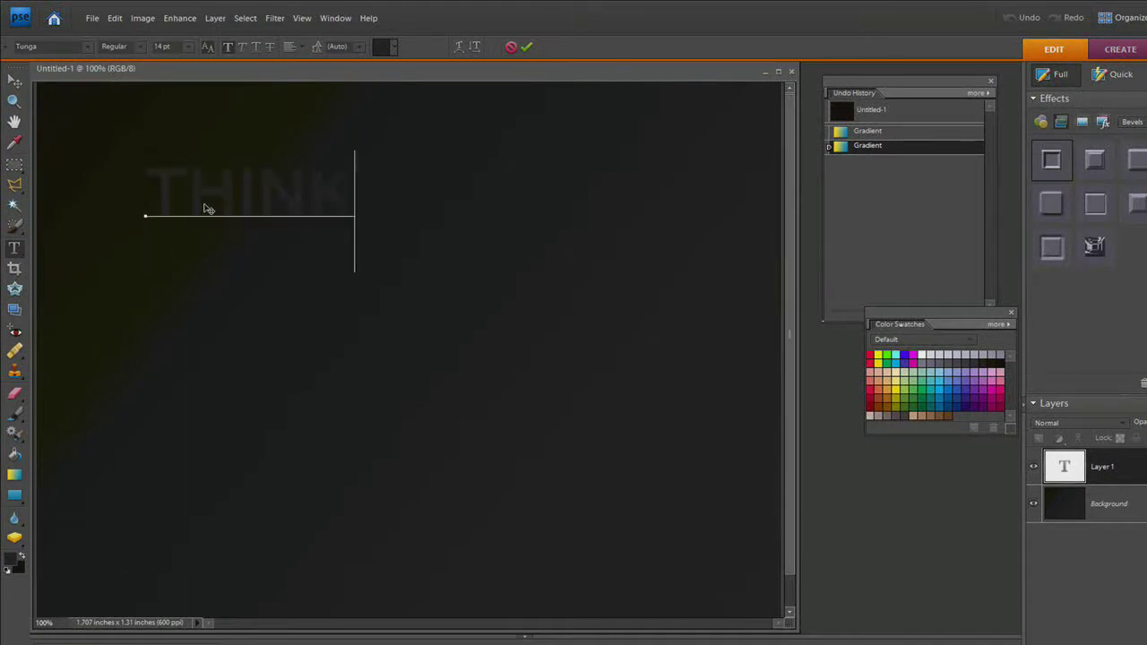
{"action": "type", "text": " DIFFEREN"}
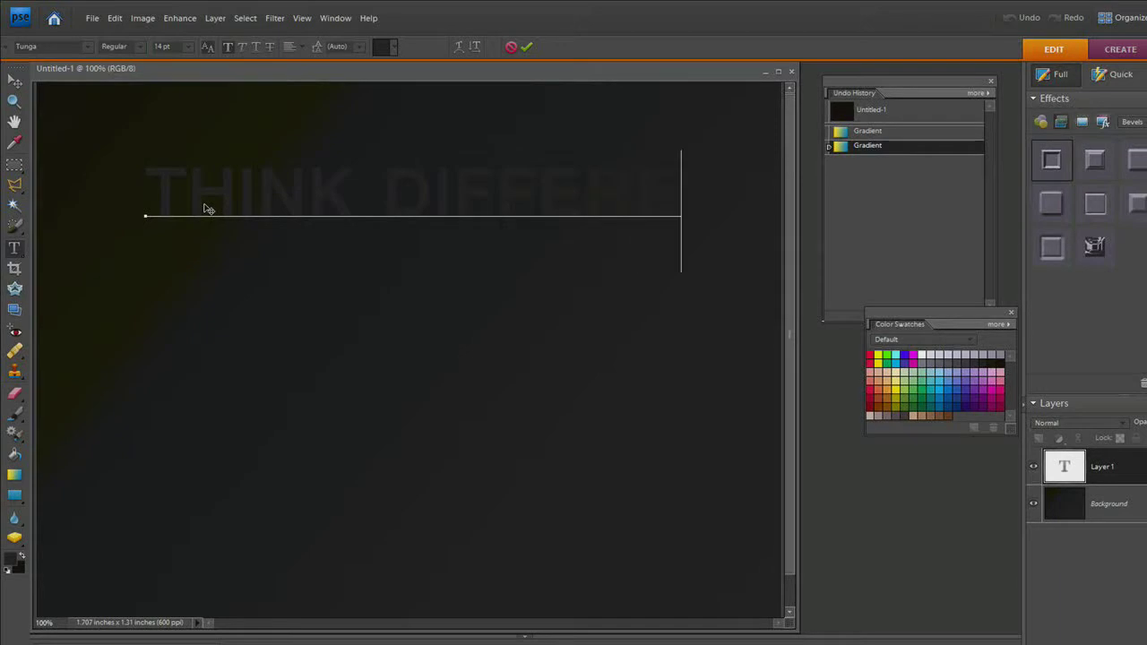
{"action": "type", "text": "T"}
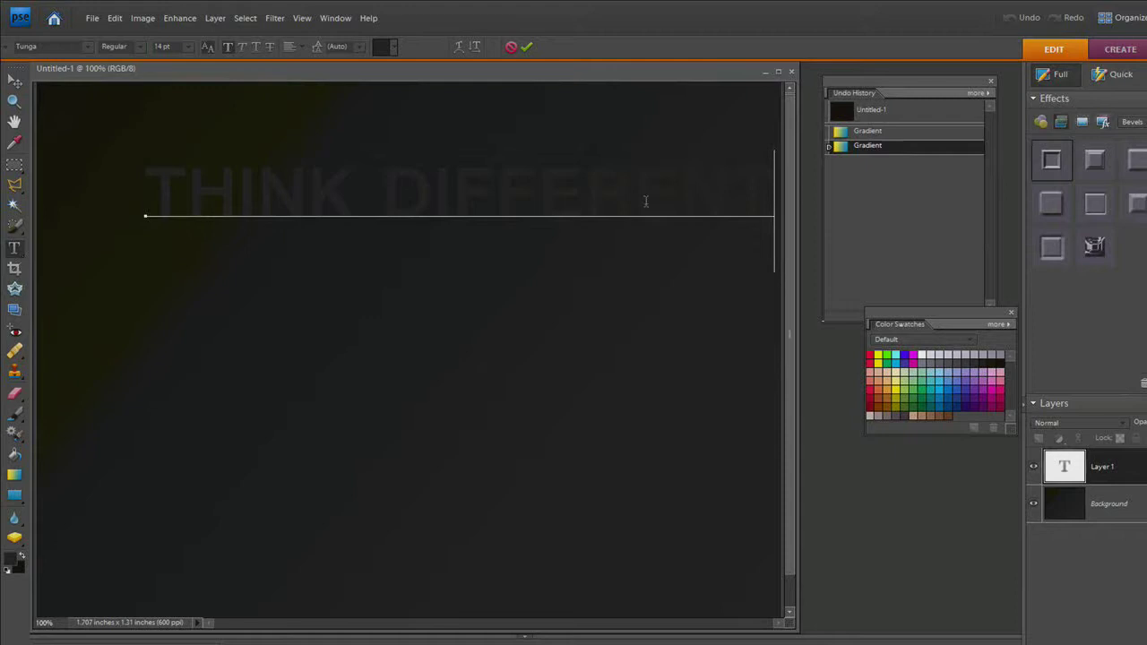
{"action": "left_click", "coordinate": [526, 48]}
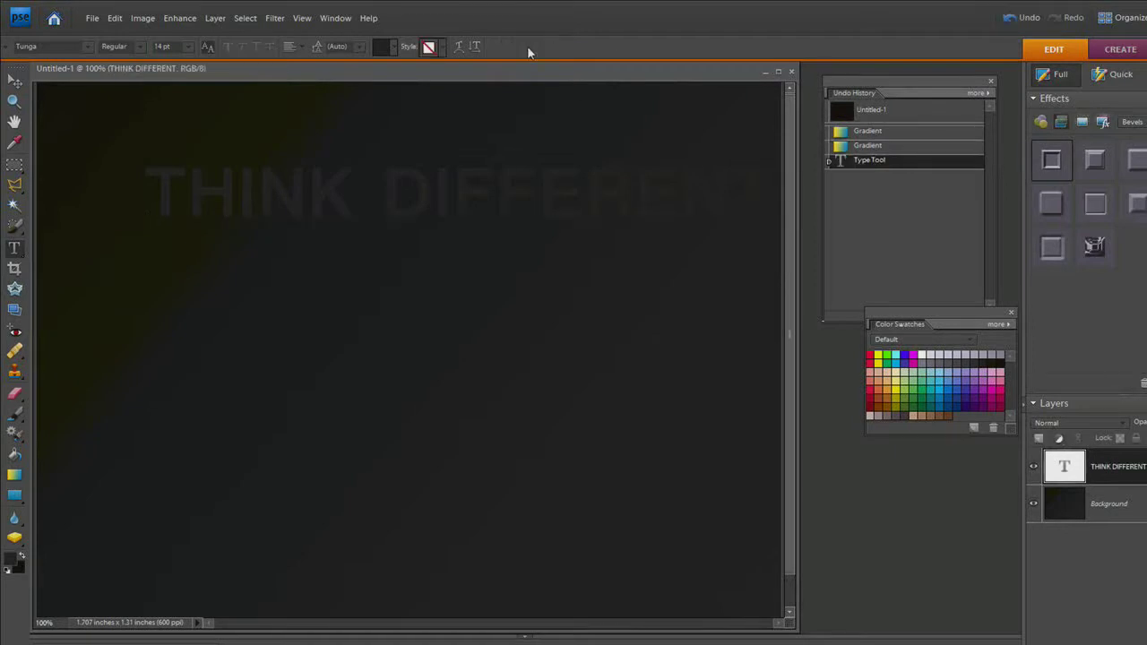
- Simplify the text layer to pixels and move THINK DIFFERENT down just below centre
{"action": "right_click", "coordinate": [1066, 467]}
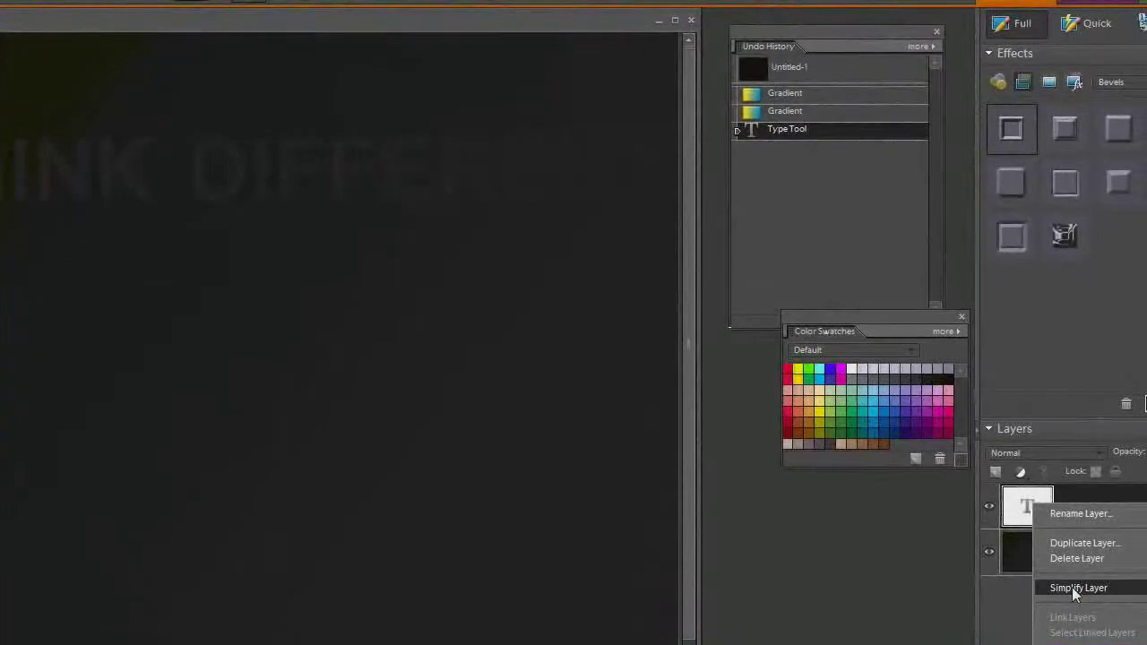
{"action": "left_click", "coordinate": [1090, 588]}
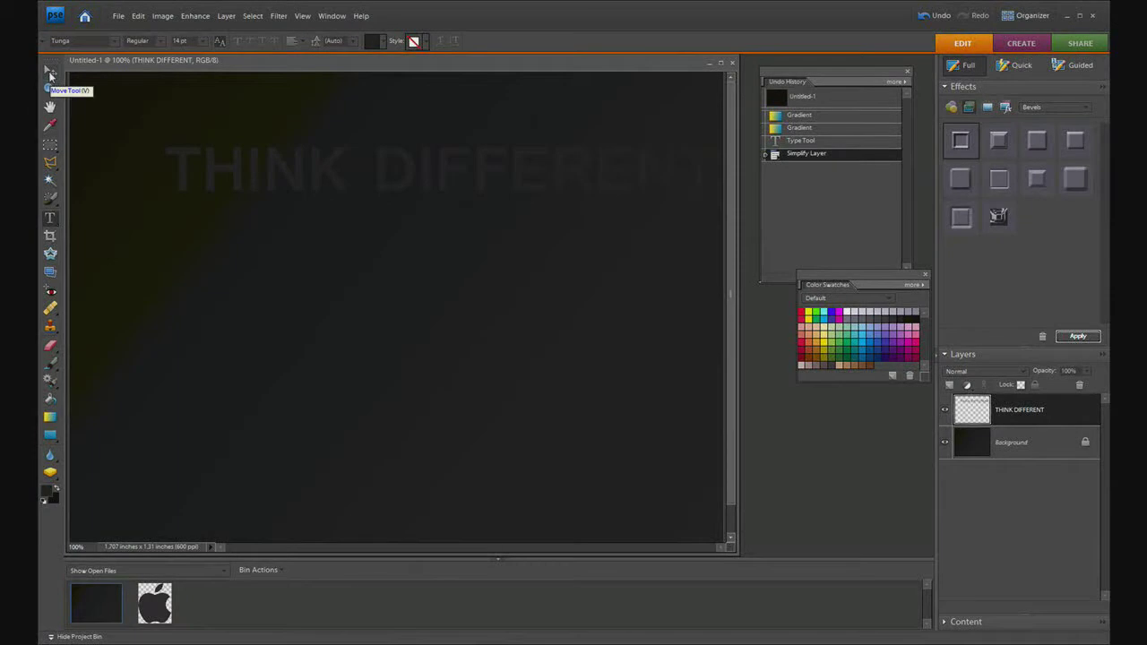
{"action": "left_click", "coordinate": [49, 76]}
{"action": "left_click_drag", "start_coordinate": [289, 185], "coordinate": [251, 374]}
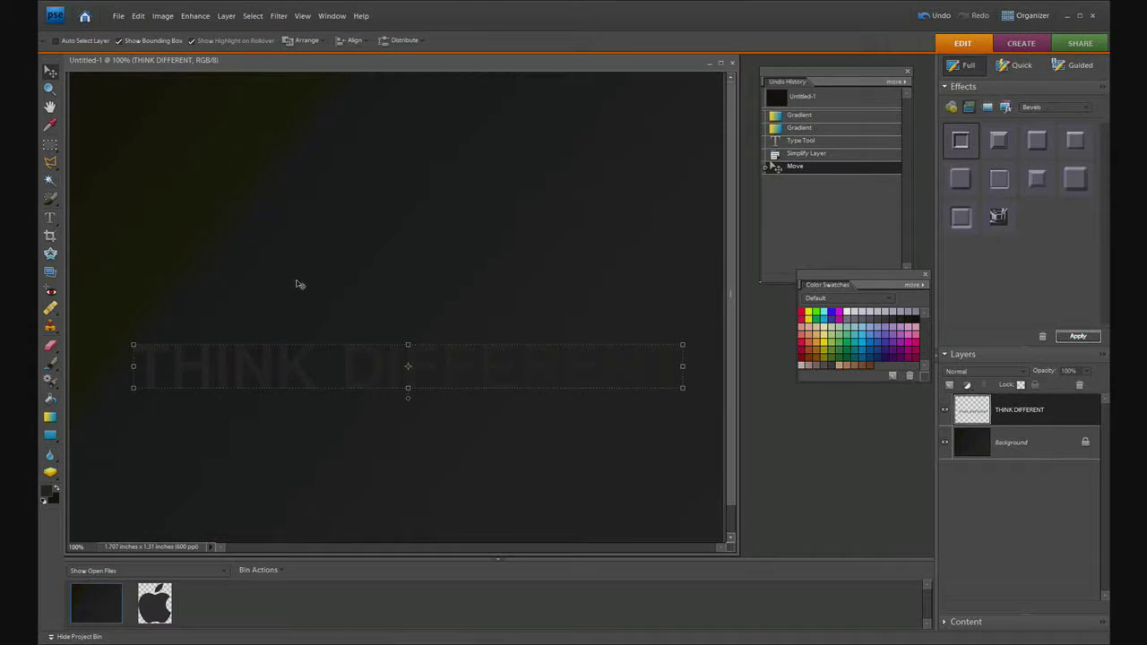
- Free Transform the THINK DIFFERENT text into a slanted perspective band and commit it
{"action": "left_click", "coordinate": [162, 16]}
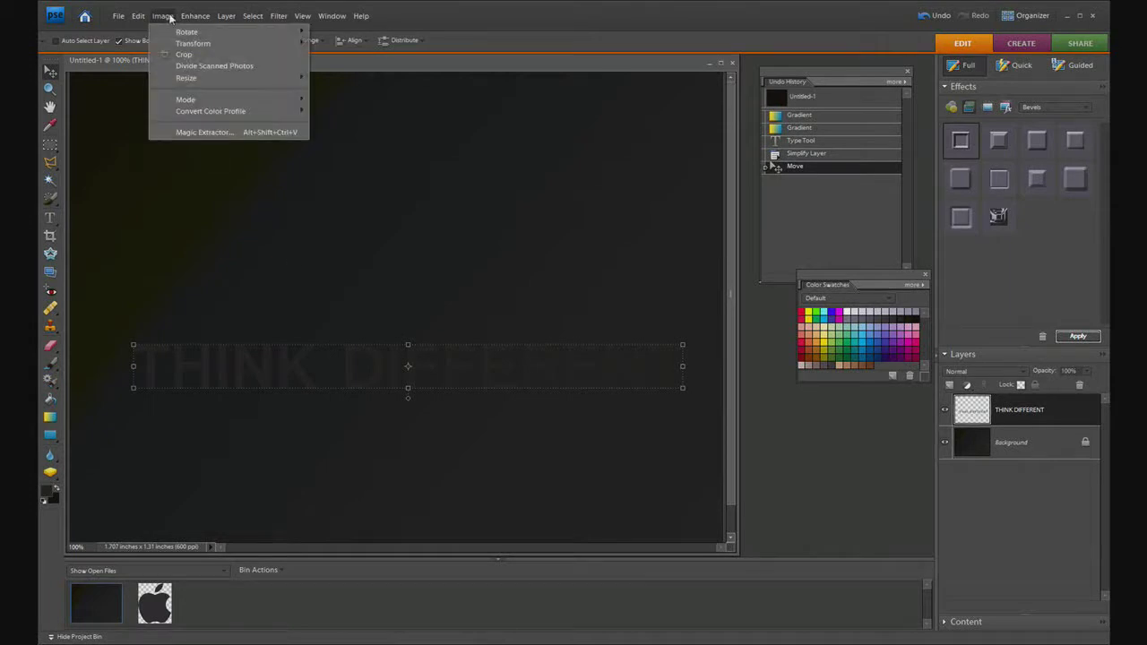
{"action": "mouse_move", "coordinate": [226, 44]}
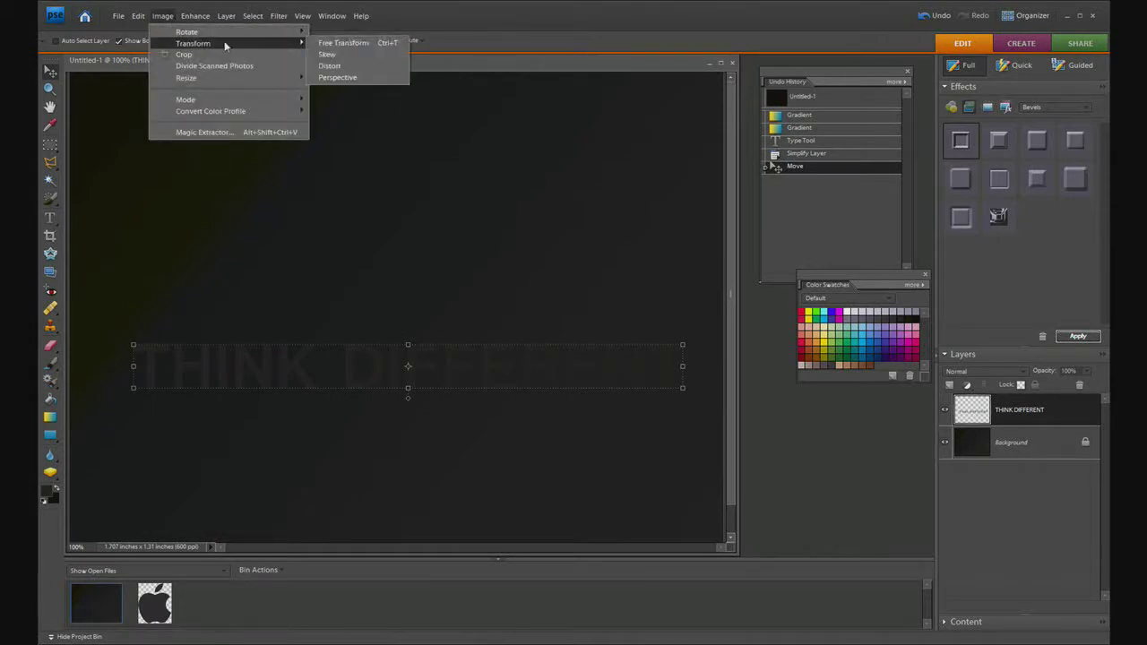
{"action": "left_click", "coordinate": [337, 43]}
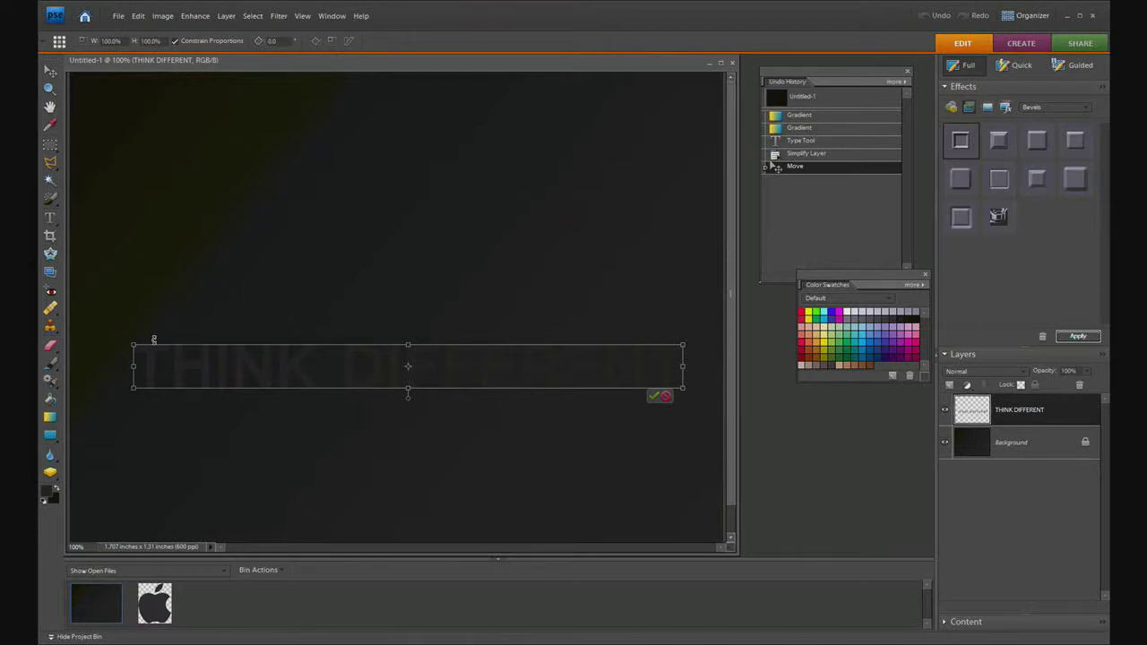
{"action": "left_click_drag", "start_coordinate": [135, 349], "coordinate": [109, 355]}
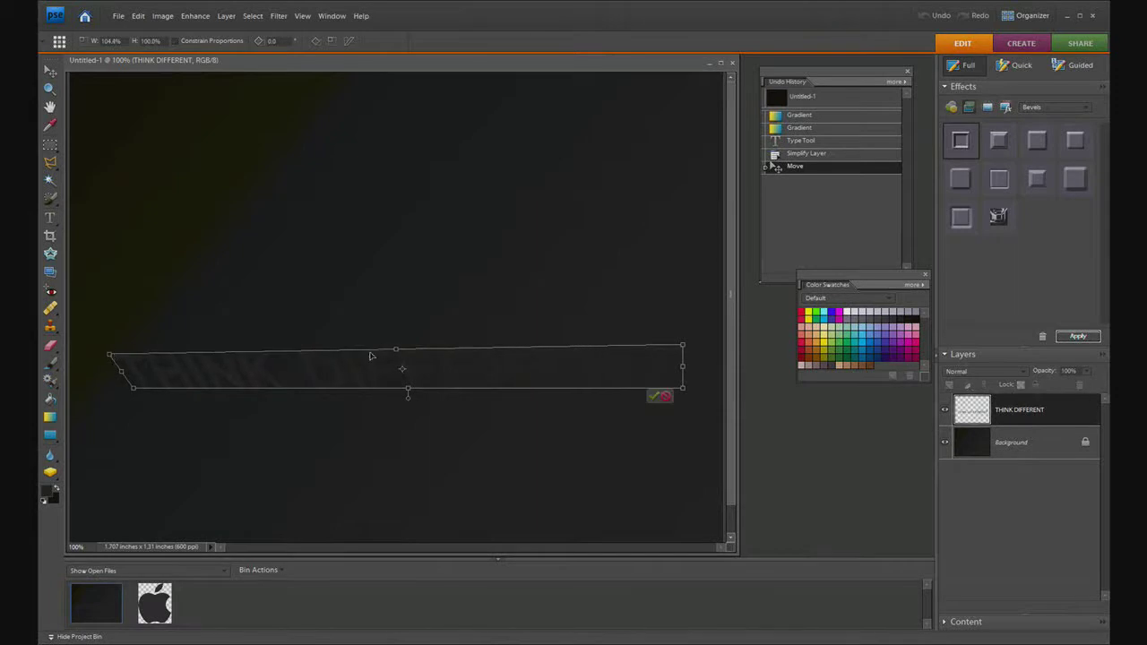
{"action": "left_click_drag", "start_coordinate": [683, 346], "coordinate": [664, 351]}
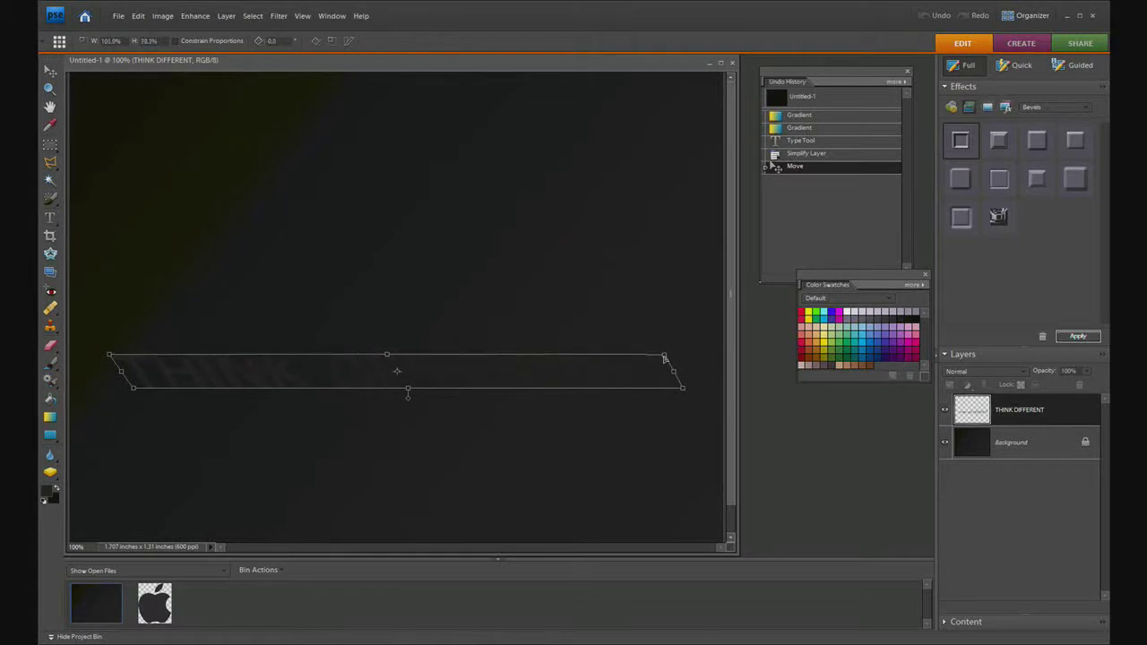
{"action": "left_click_drag", "start_coordinate": [664, 357], "coordinate": [664, 359]}
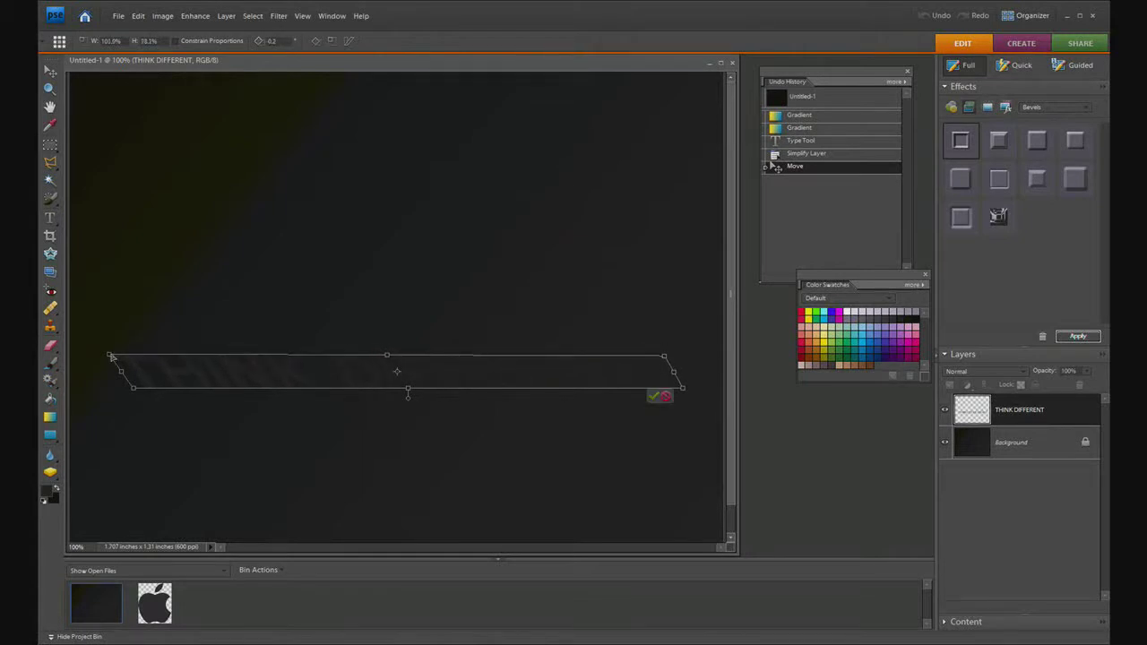
{"action": "left_click_drag", "start_coordinate": [111, 356], "coordinate": [103, 353]}
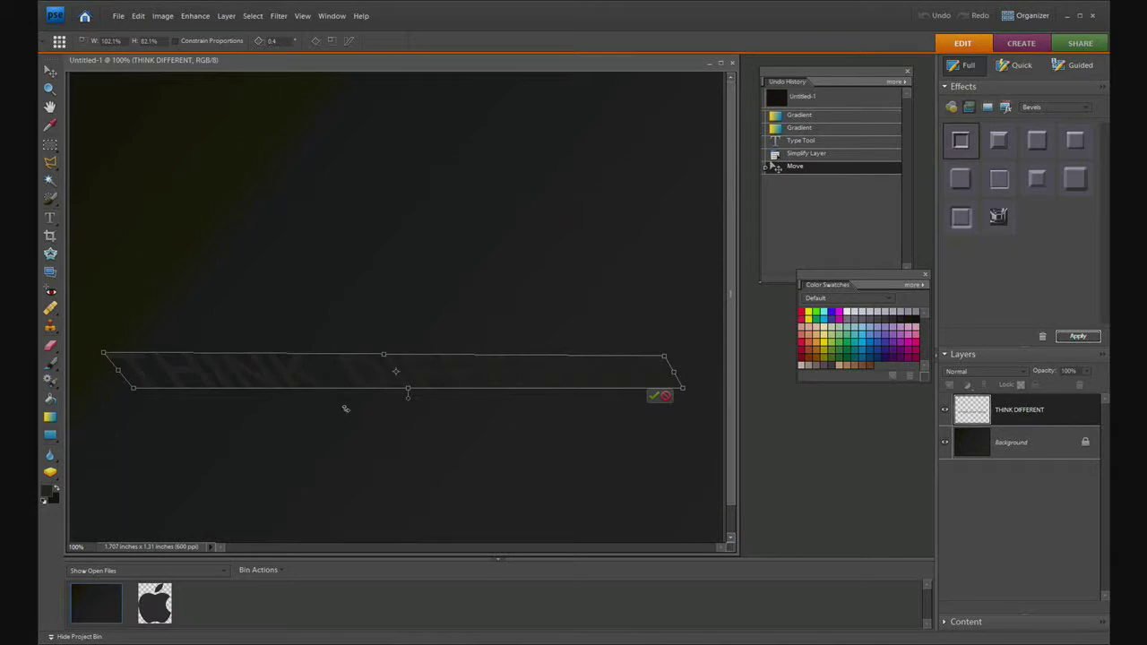
{"action": "left_click_drag", "start_coordinate": [132, 391], "coordinate": [148, 396]}
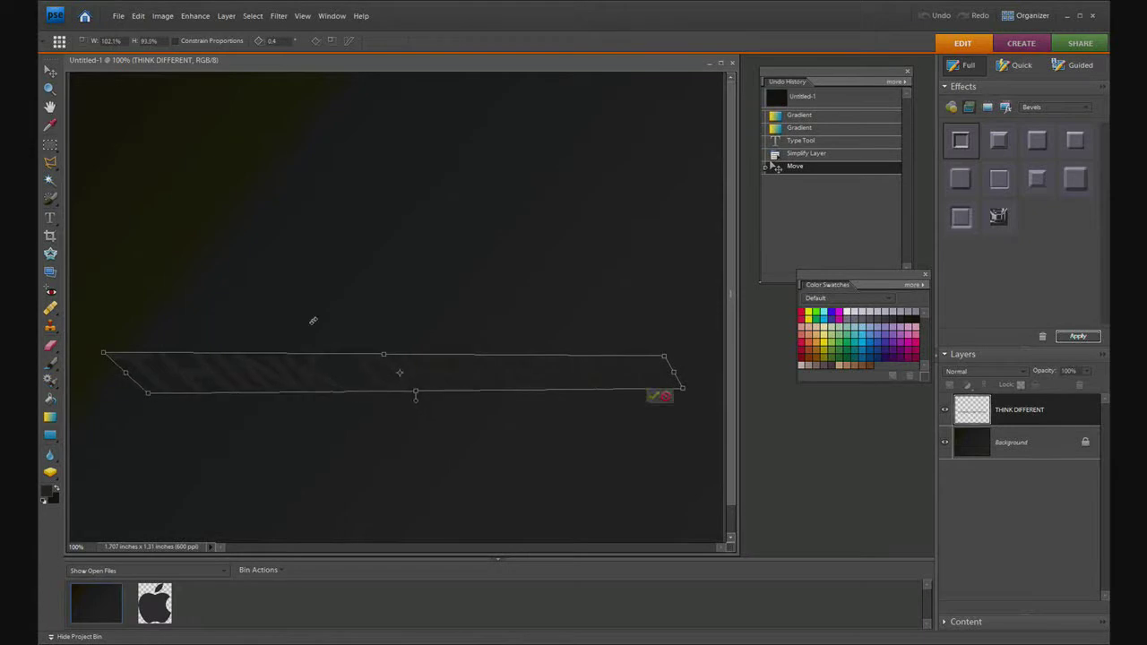
{"action": "left_click", "coordinate": [654, 398]}
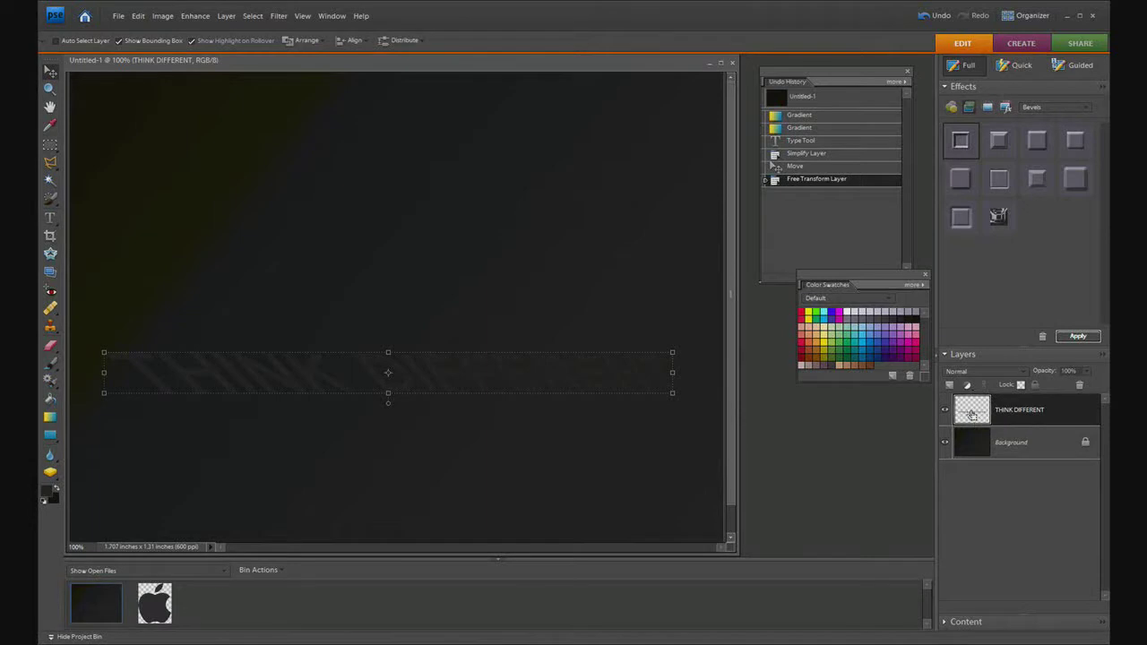
- Load the letters as a selection and set the foreground to 30% then 45% Gray
{"action": "left_click", "coordinate": [971, 414], "text": "ctrl"}
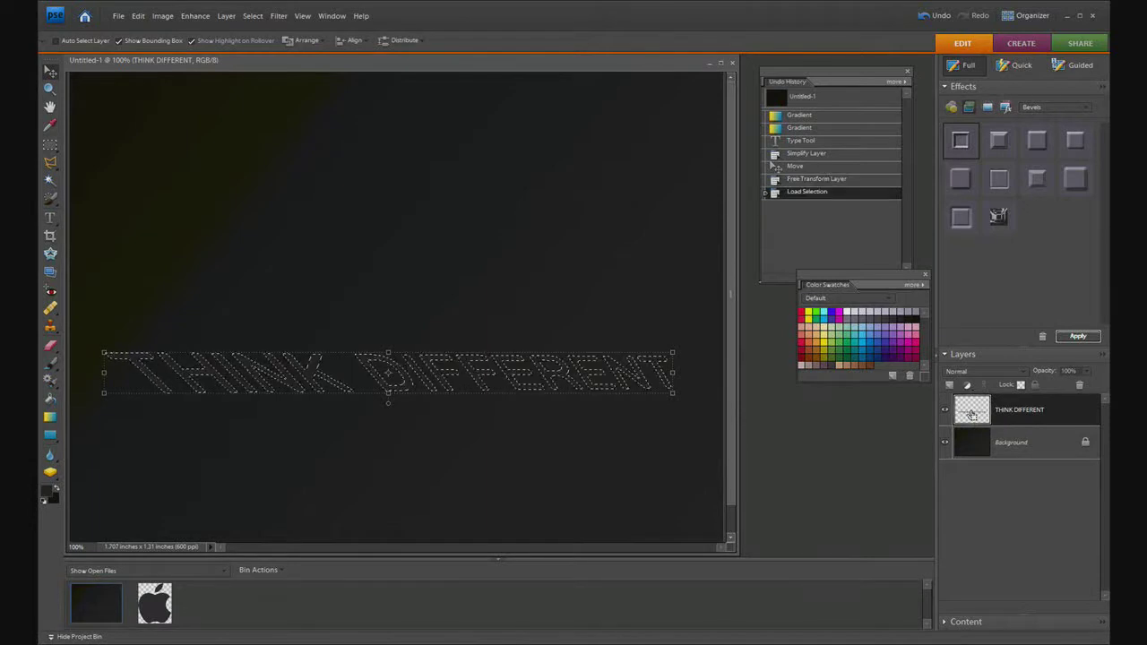
{"action": "left_click", "coordinate": [43, 503]}
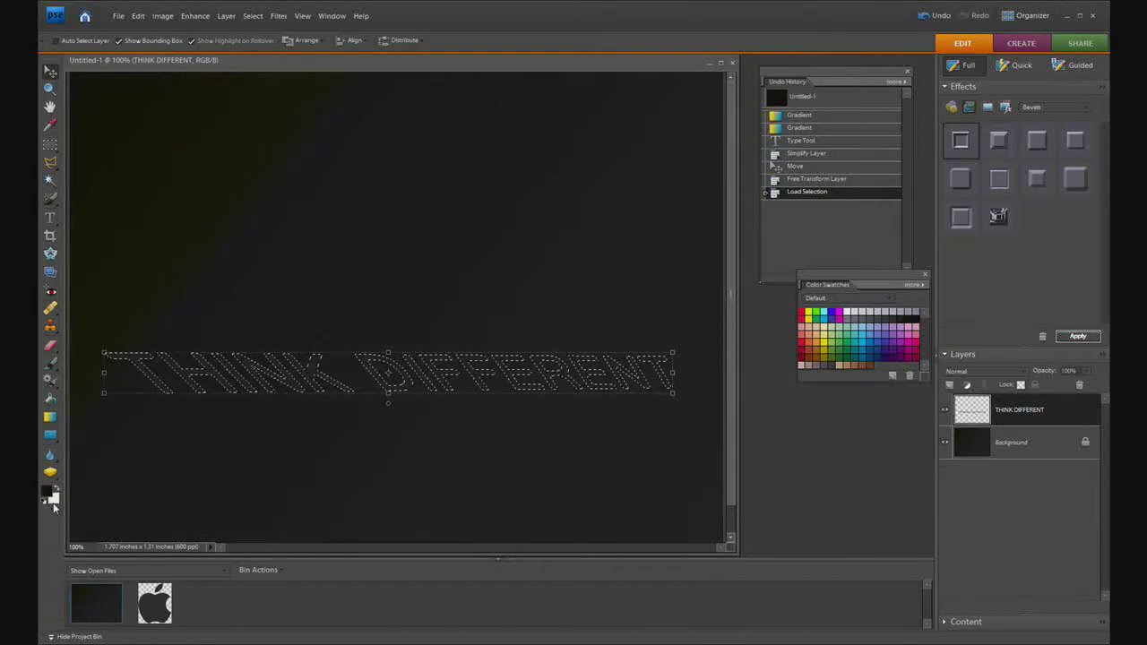
{"action": "left_click", "coordinate": [902, 311]}
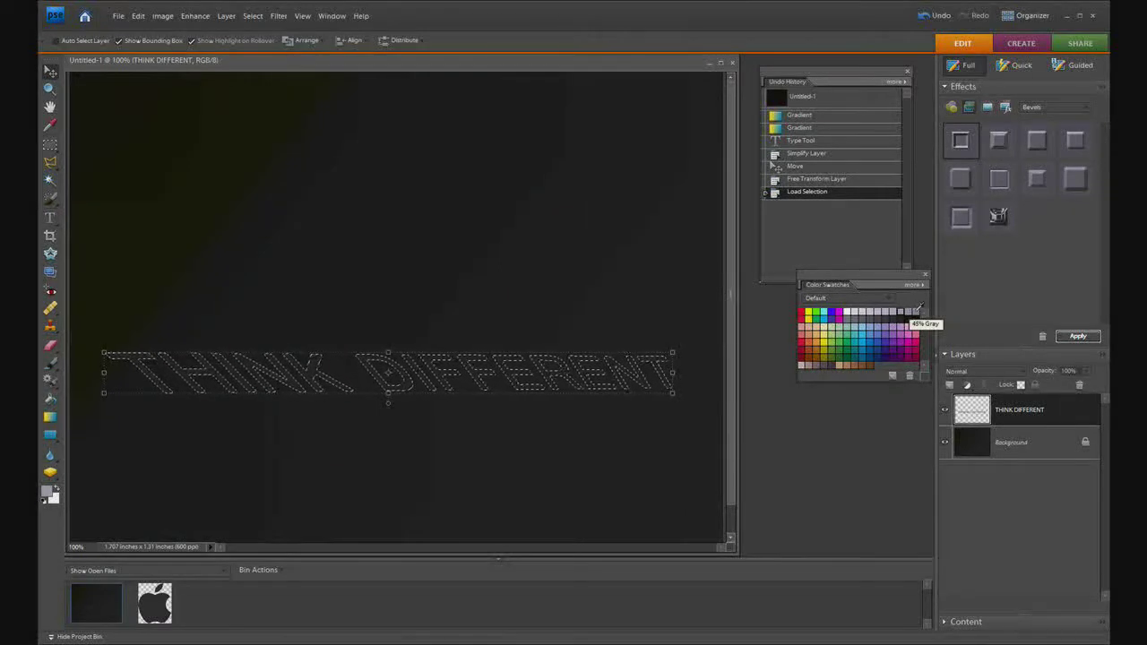
{"action": "left_click", "coordinate": [917, 309]}
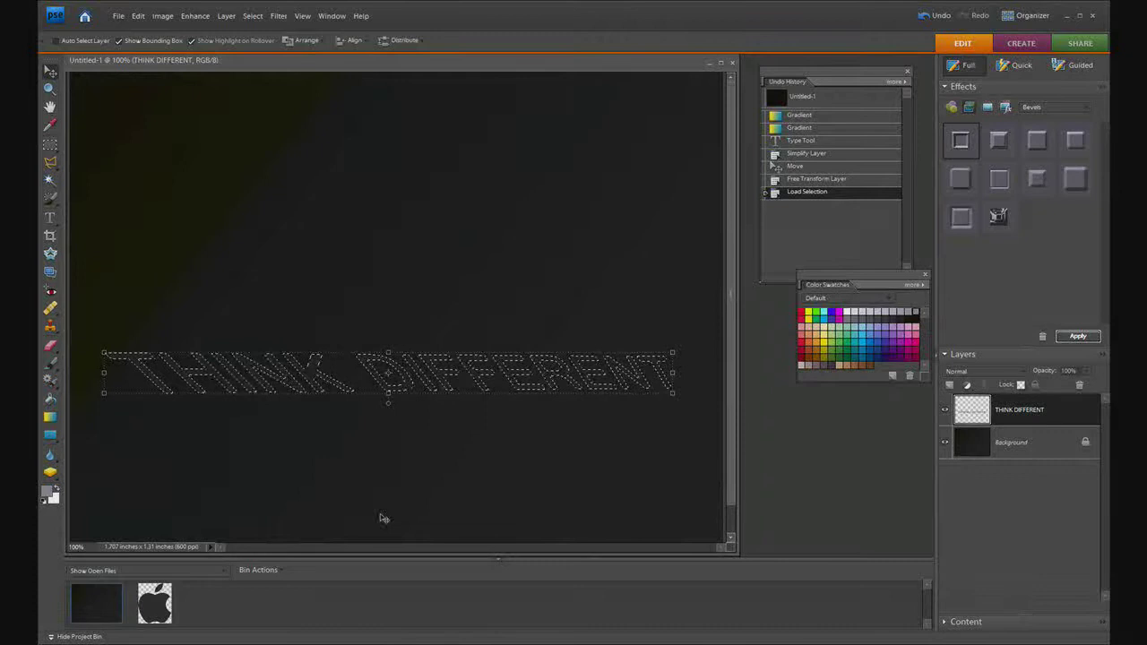
- Fill the selected letters with a silver grey gradient, then deselect
{"action": "left_click", "coordinate": [49, 418]}
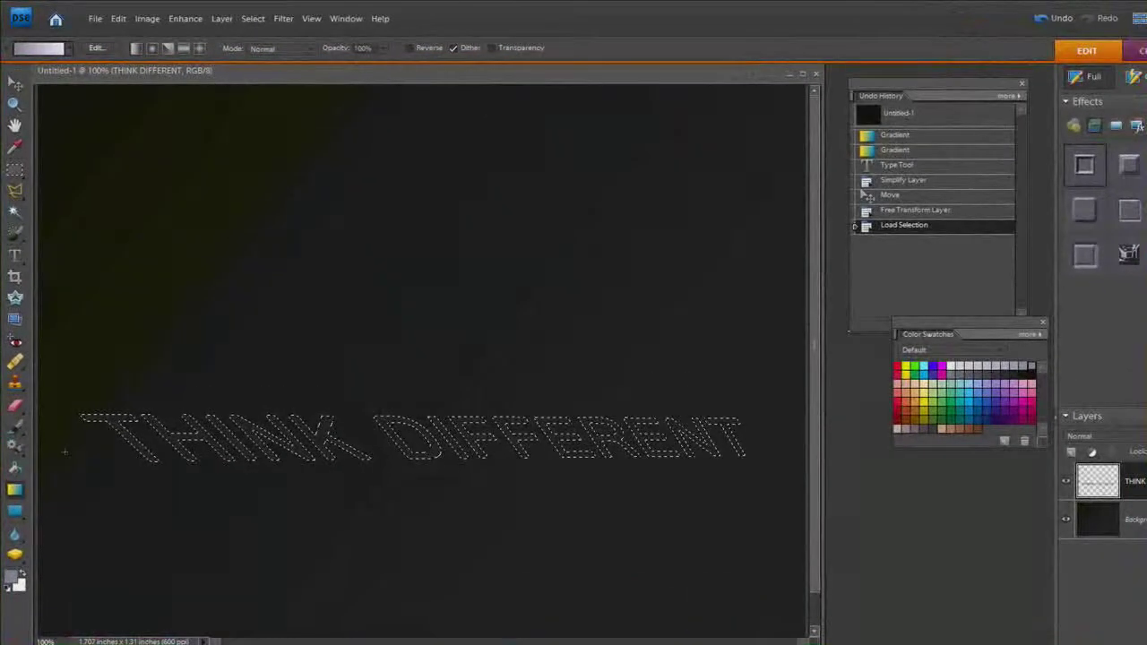
{"action": "left_click_drag", "start_coordinate": [64, 450], "coordinate": [790, 431]}
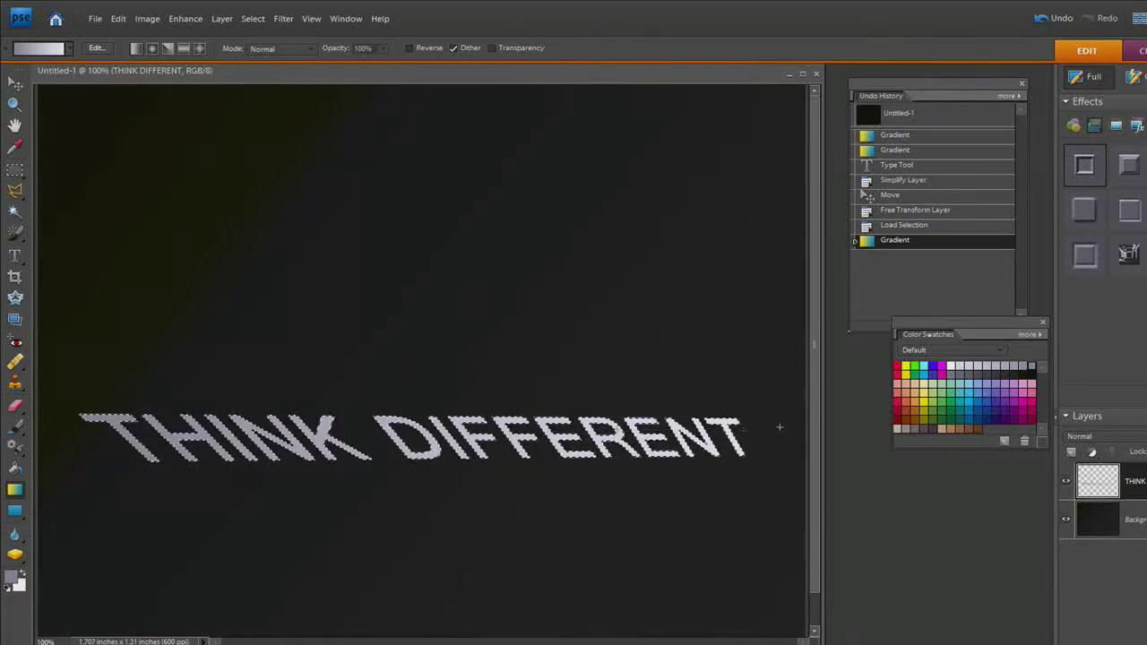
{"action": "left_click_drag", "start_coordinate": [778, 427], "coordinate": [79, 413]}
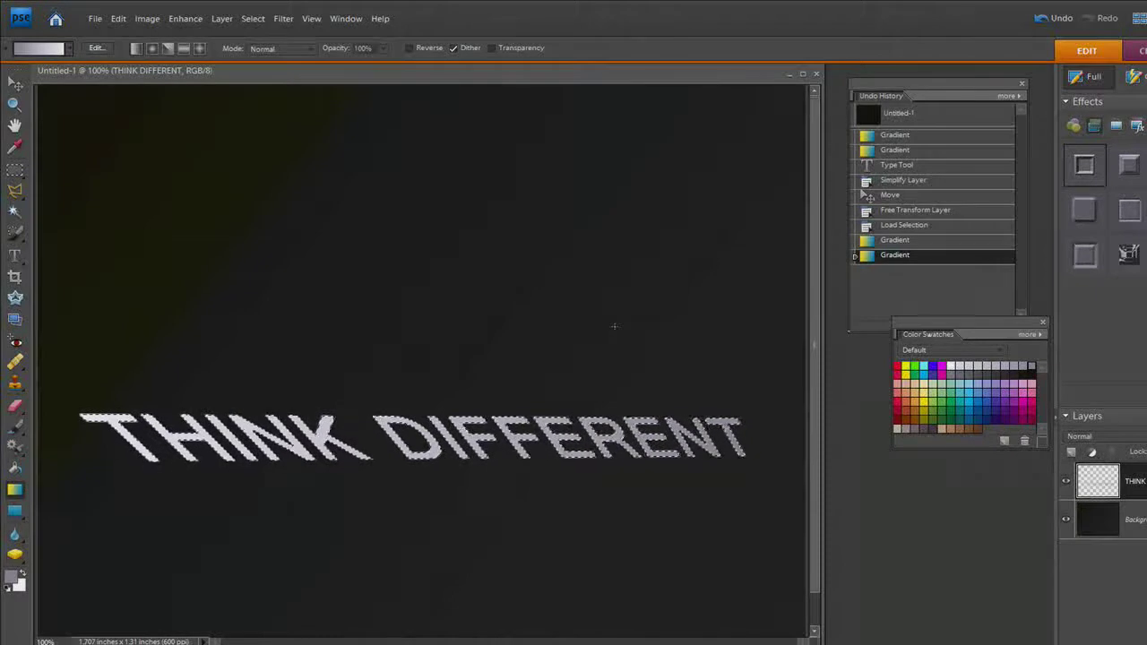
{"action": "key", "text": "ctrl+d"}
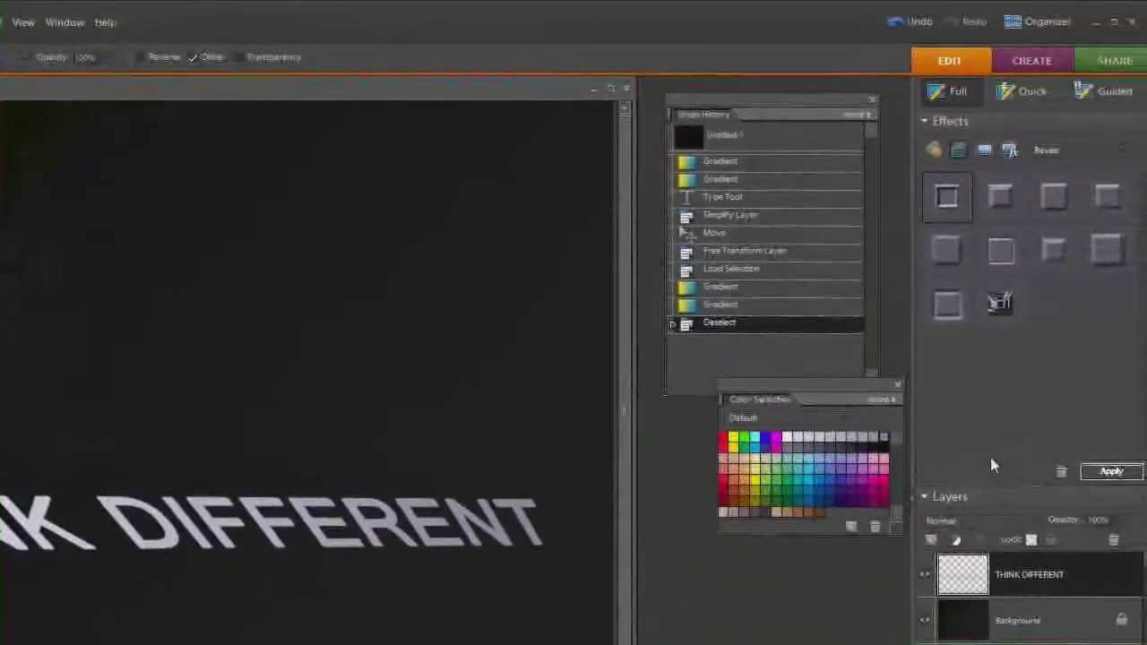
- Apply a bevel effect to the text layer and set its Bevel Size to 0 px
{"action": "left_click", "coordinate": [1090, 150]}
{"action": "left_click", "coordinate": [1050, 164]}
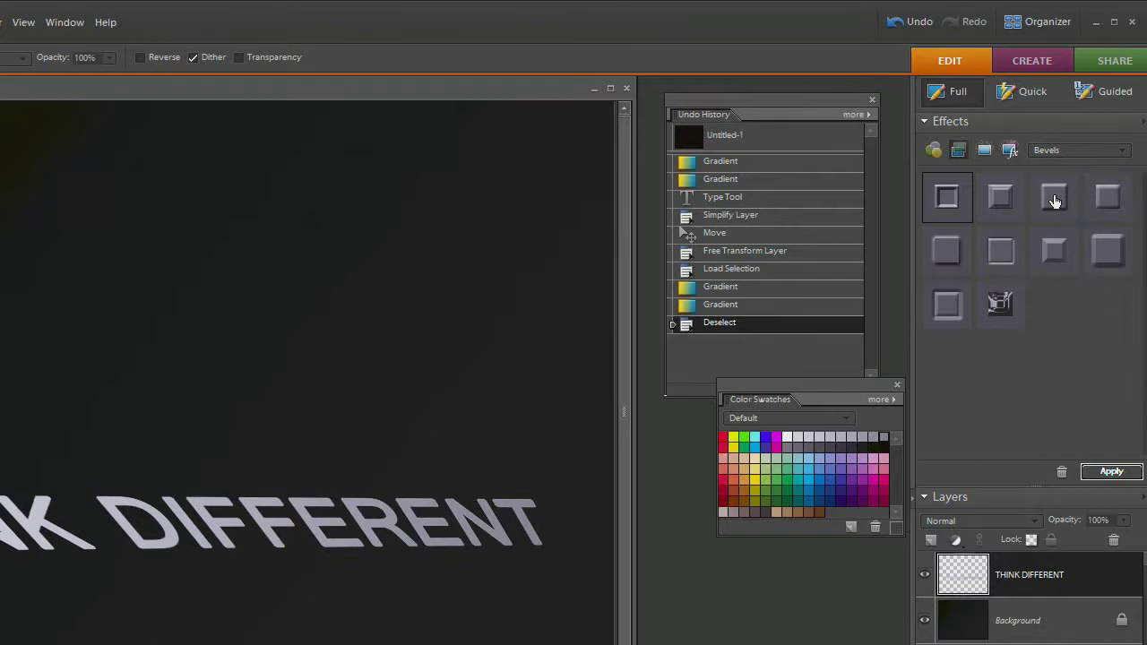
{"action": "double_click", "coordinate": [1054, 199]}
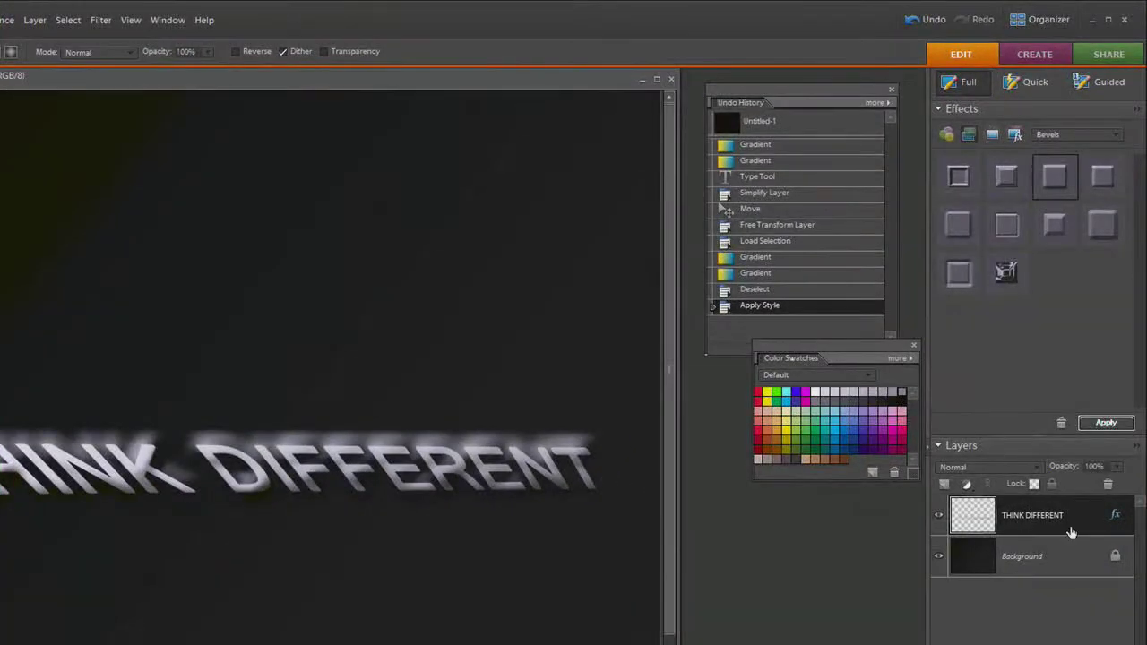
{"action": "double_click", "coordinate": [1115, 519]}
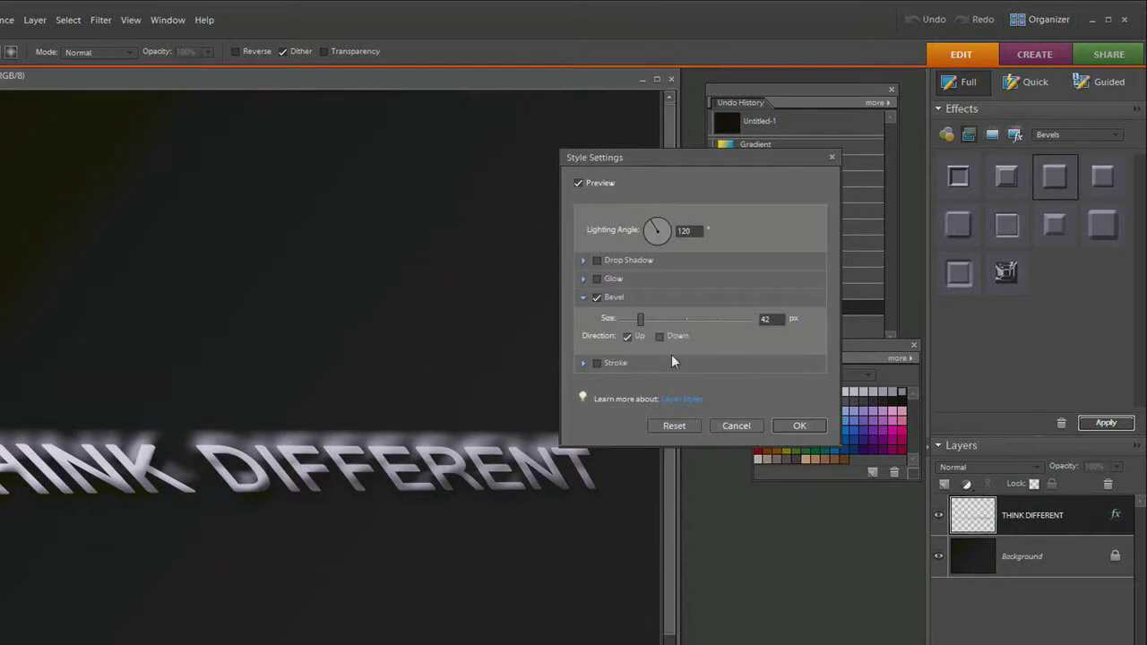
{"action": "left_click_drag", "start_coordinate": [641, 321], "coordinate": [587, 322]}
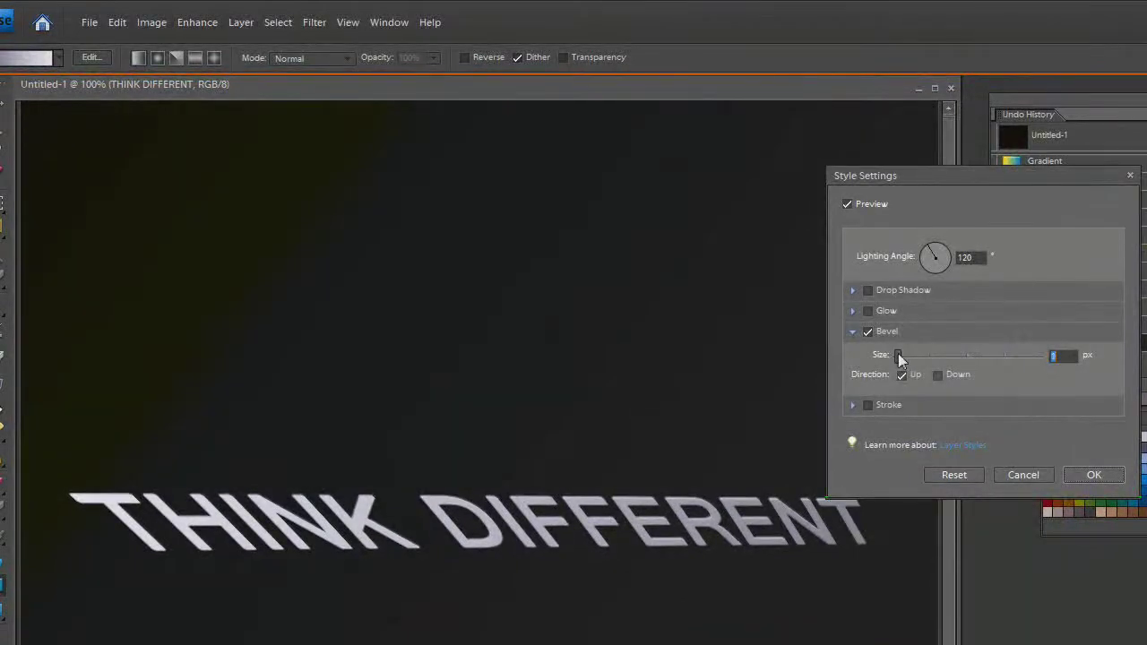
{"action": "left_click", "coordinate": [1093, 475]}
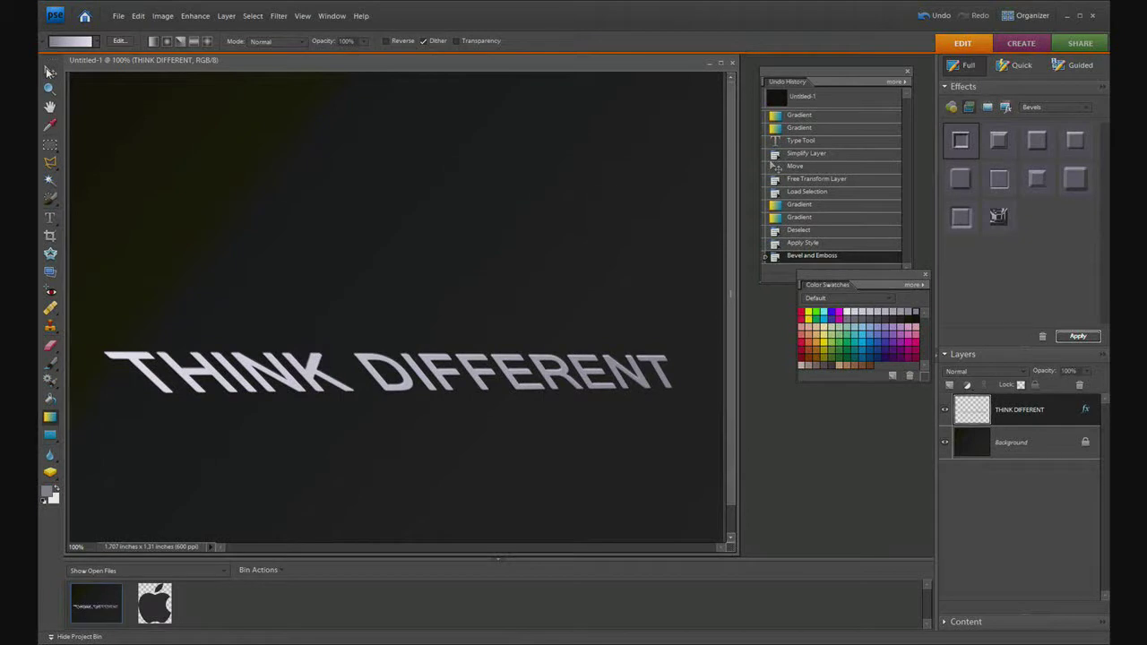
{"action": "left_click", "coordinate": [50, 72]}
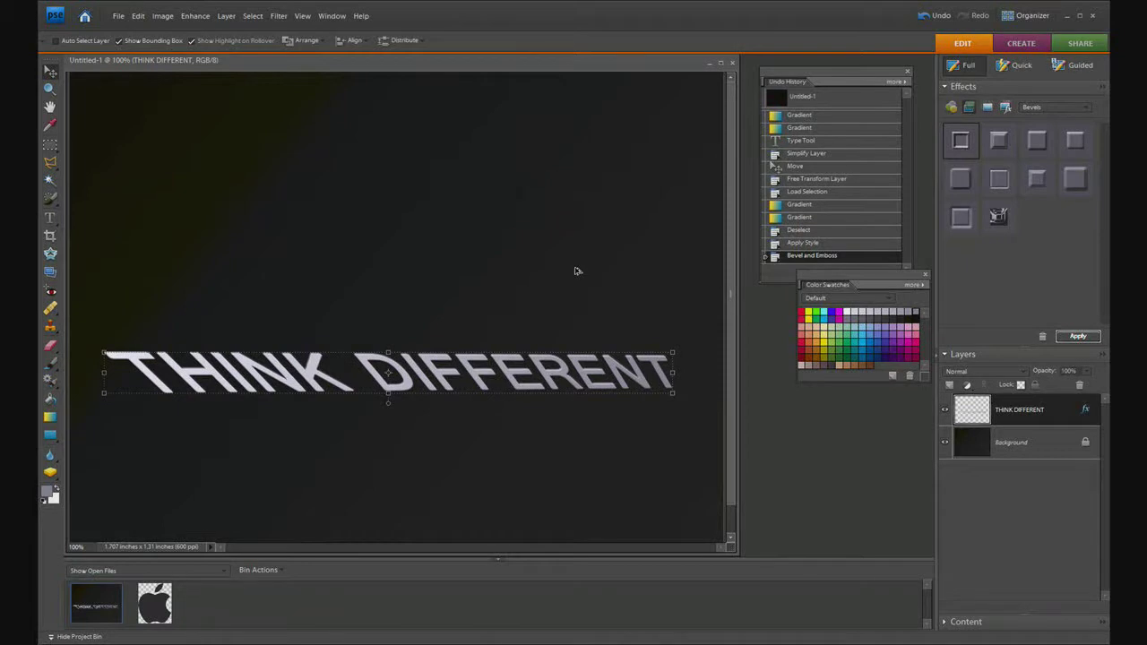
- Stack thirteen nudged duplicates of the text layer with Alt+arrow keys for extruded depth
{"action": "key", "text": "alt+Right"}
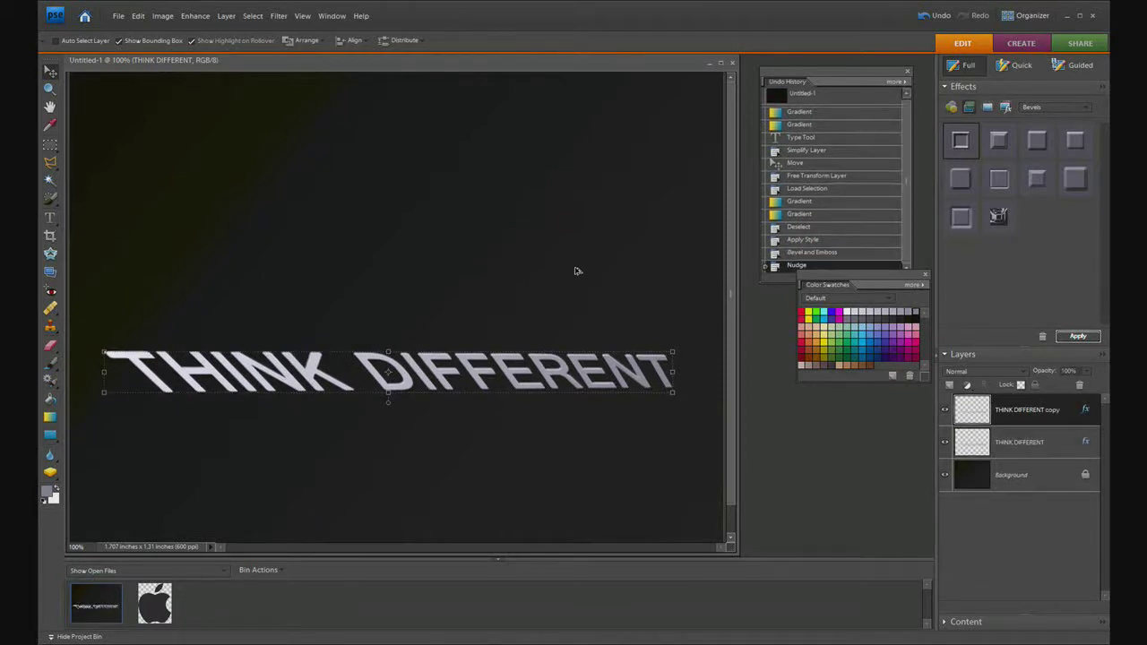
{"action": "key", "text": "alt+Up"}
{"action": "key", "text": "alt+Up"}
{"action": "key", "text": "alt+Up"}
{"action": "key", "text": "alt+Up"}
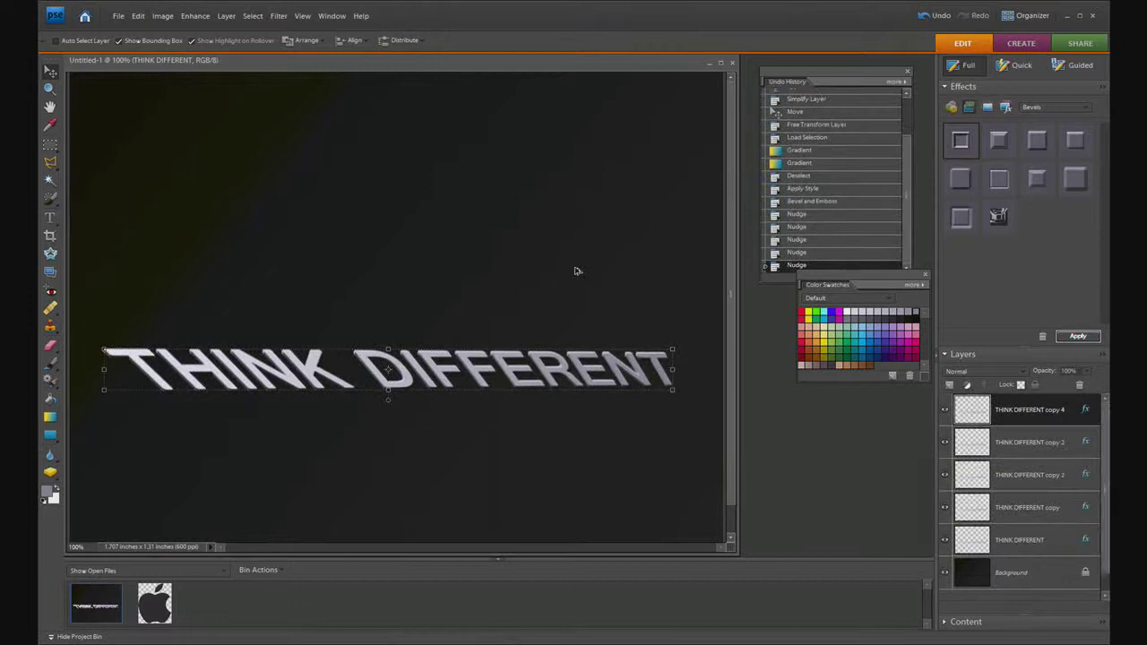
{"action": "key", "text": "alt+Up"}
{"action": "key", "text": "alt+Up"}
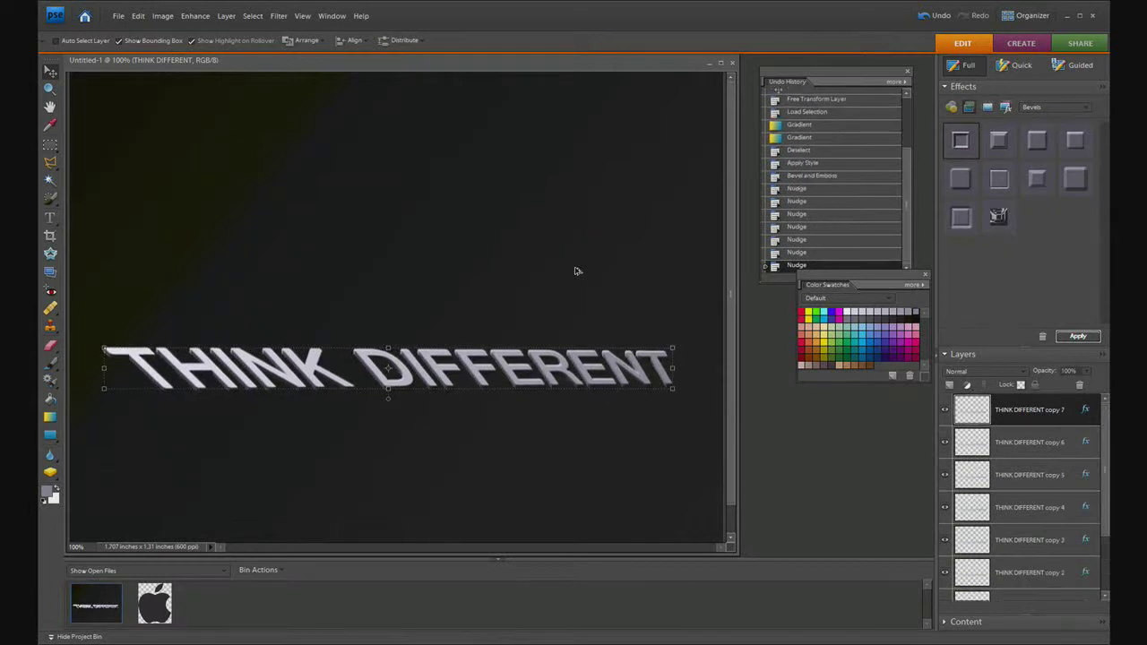
{"action": "key", "text": "alt+Up"}
{"action": "key", "text": "alt+Up"}
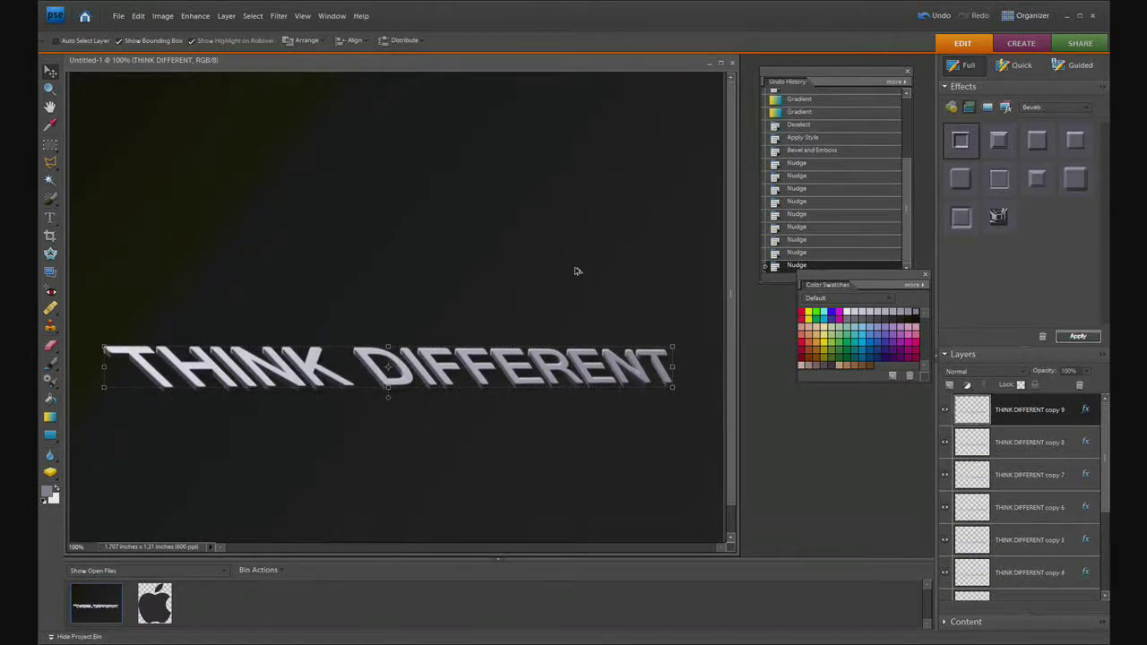
{"action": "key", "text": "alt+Up"}
{"action": "key", "text": "alt+Up"}
{"action": "key", "text": "alt+Up"}
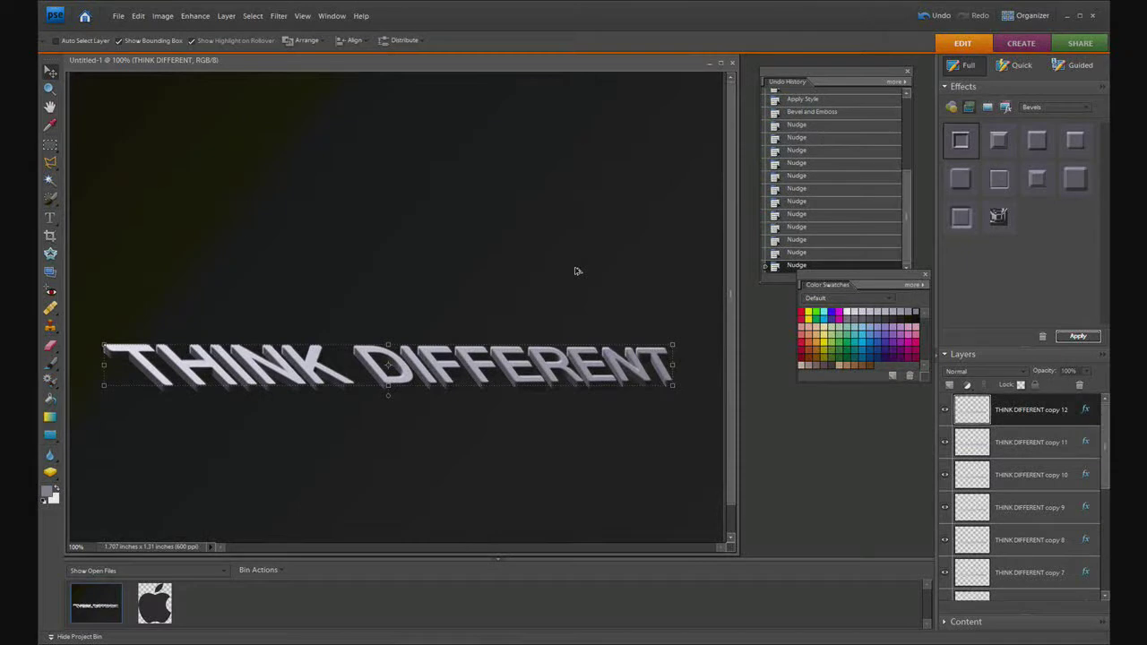
{"action": "key", "text": "alt+Up"}
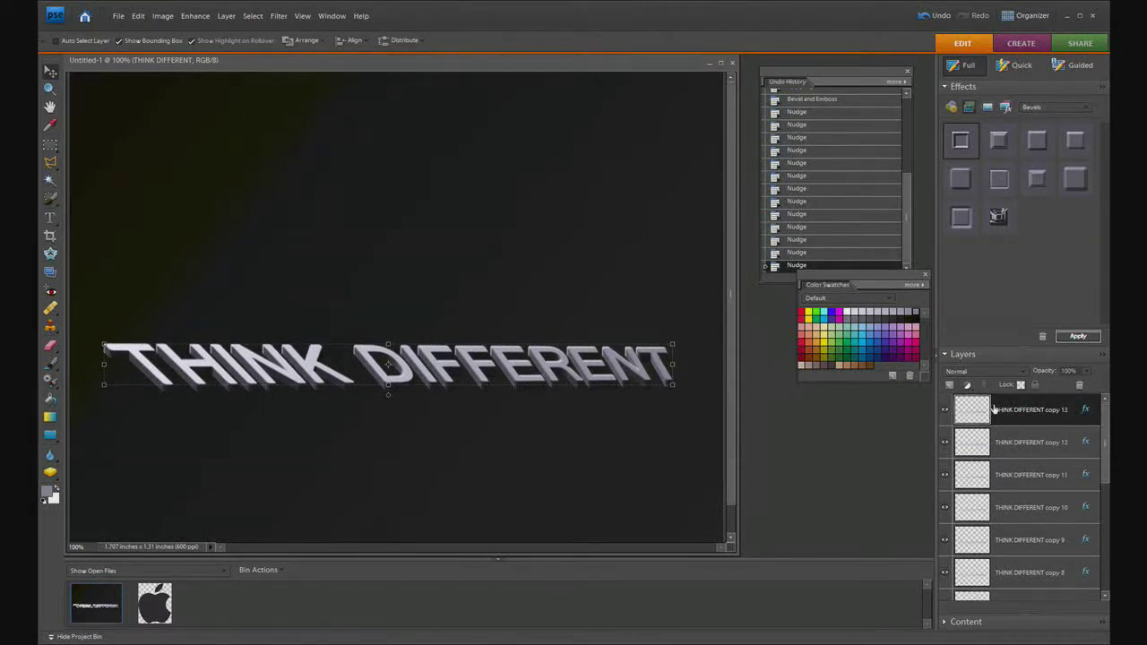
- Clear the layer style from THINK DIFFERENT copy 13 and select the Hand tool
{"action": "right_click", "coordinate": [1085, 409]}
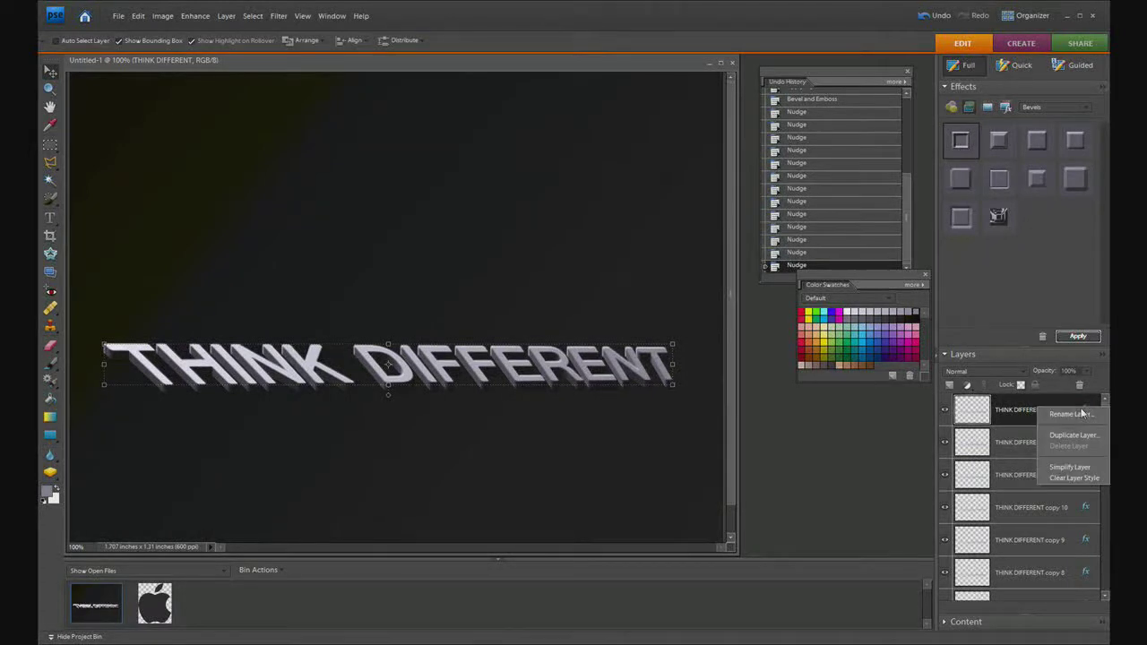
{"action": "left_click", "coordinate": [1065, 479]}
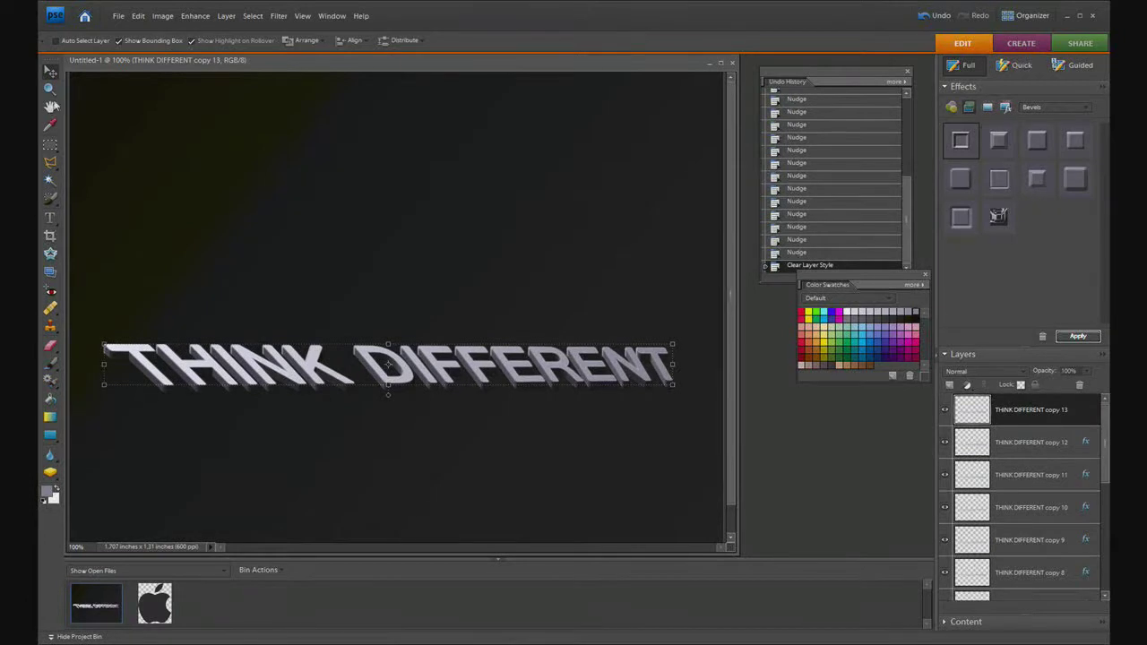
{"action": "left_click", "coordinate": [50, 107]}
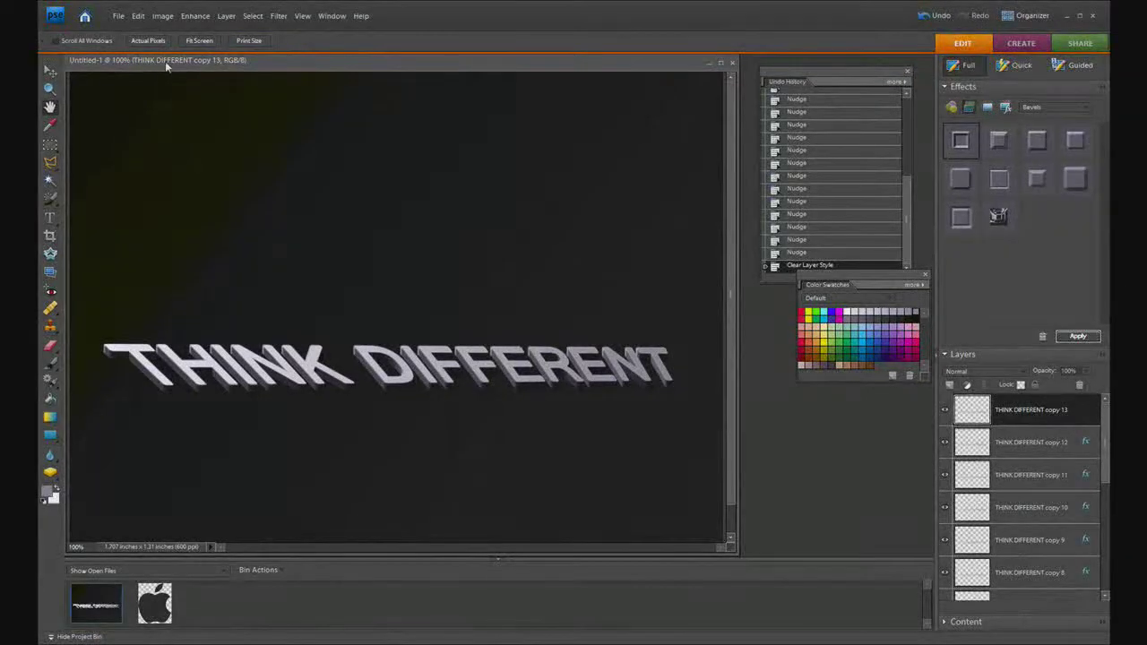
- Drag the dark Apple logo image into the THINK DIFFERENT text document
{"action": "left_click_drag", "start_coordinate": [165, 61], "coordinate": [250, 61]}
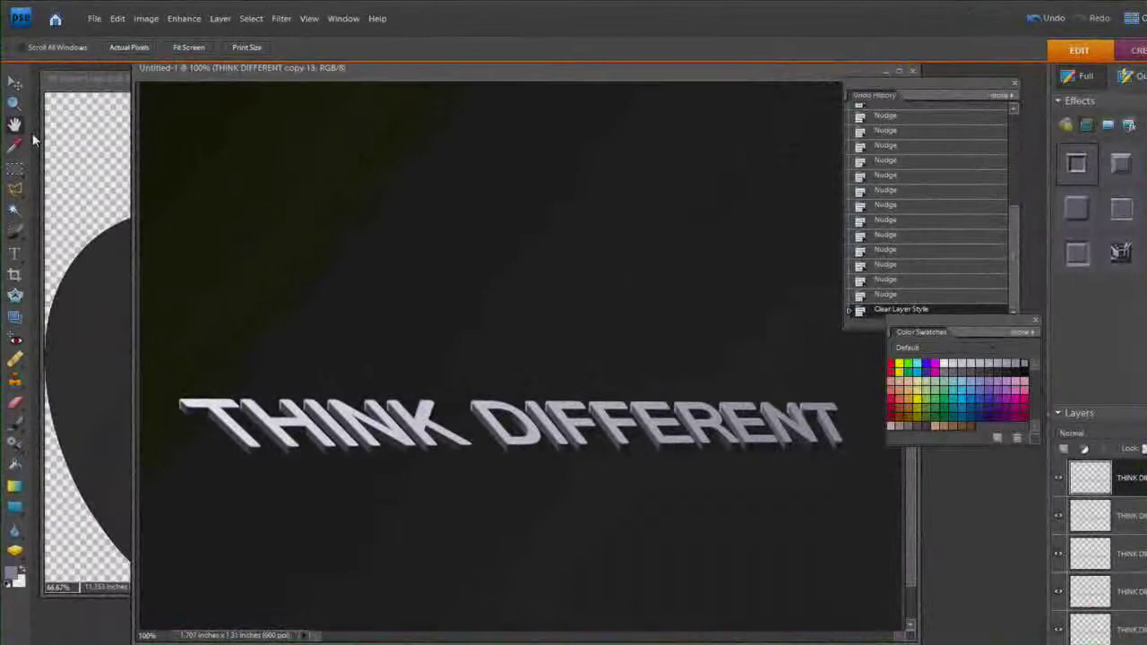
{"action": "key", "text": "v"}
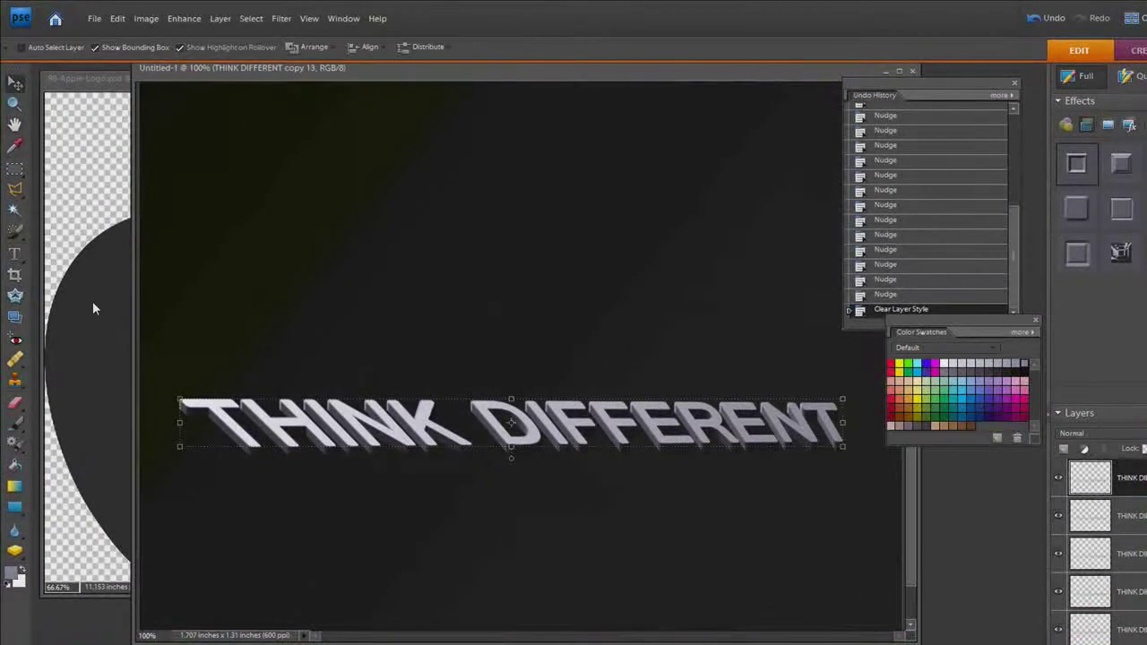
{"action": "left_click", "coordinate": [92, 301]}
{"action": "left_click_drag", "start_coordinate": [141, 297], "coordinate": [525, 248]}
{"action": "left_click_drag", "start_coordinate": [527, 185], "coordinate": [293, 291]}
{"action": "left_click_drag", "start_coordinate": [289, 140], "coordinate": [326, 251]}
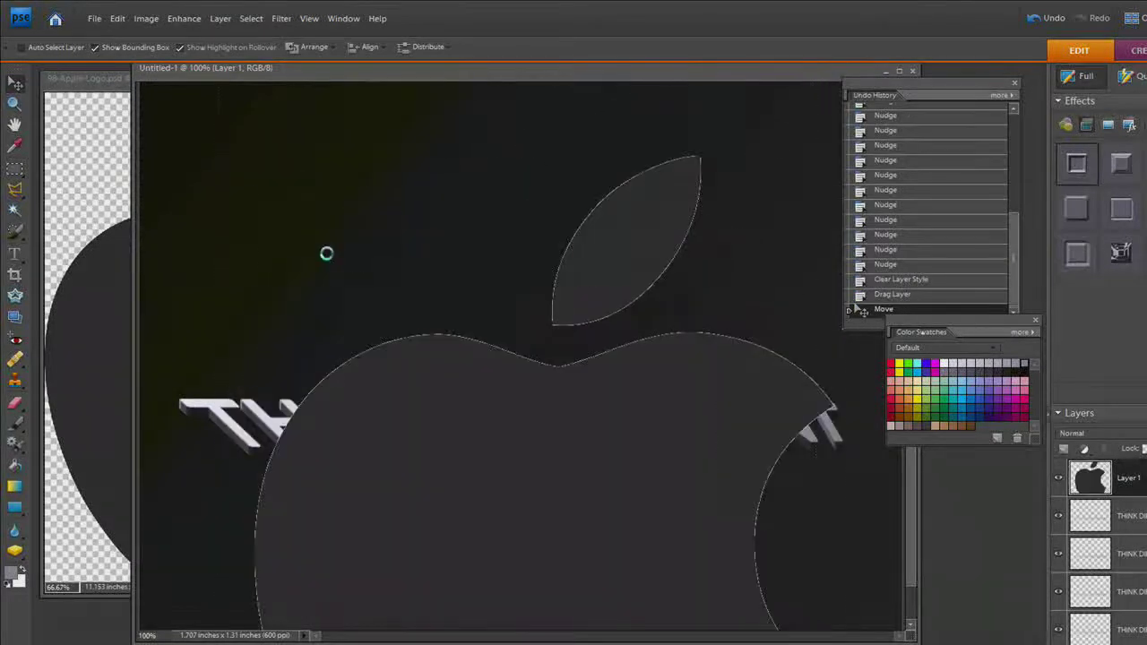
- Scale the Apple logo down to about 22.5% and place it above the THINK DIFFERENT text
{"action": "left_click_drag", "start_coordinate": [254, 157], "coordinate": [476, 430]}
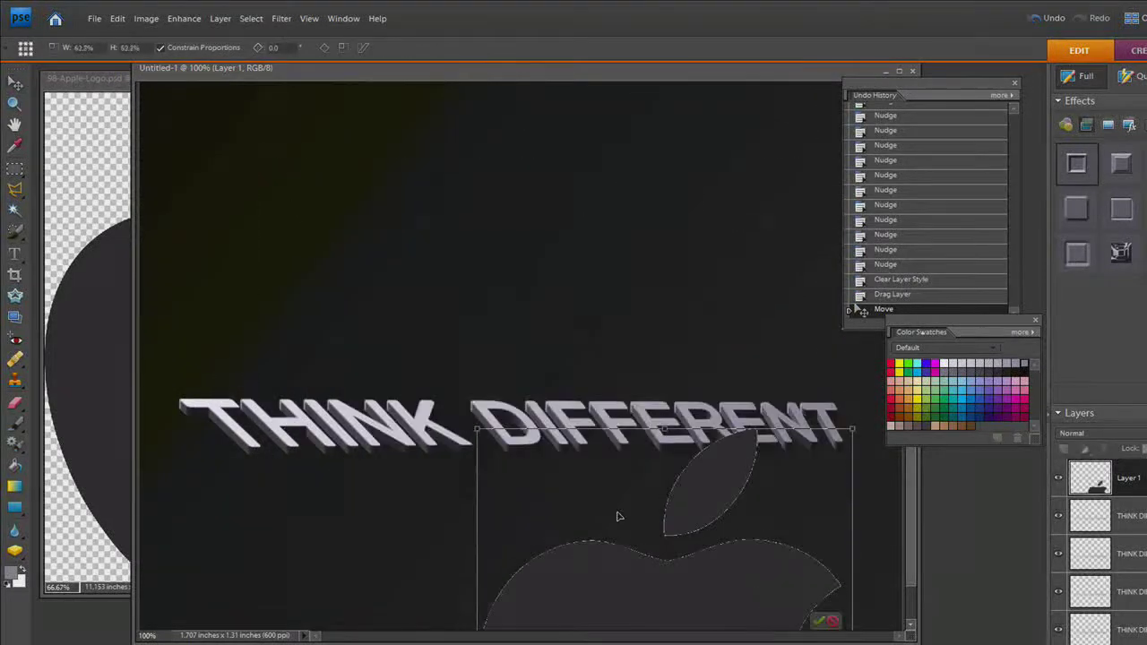
{"action": "left_click_drag", "start_coordinate": [616, 515], "coordinate": [439, 230]}
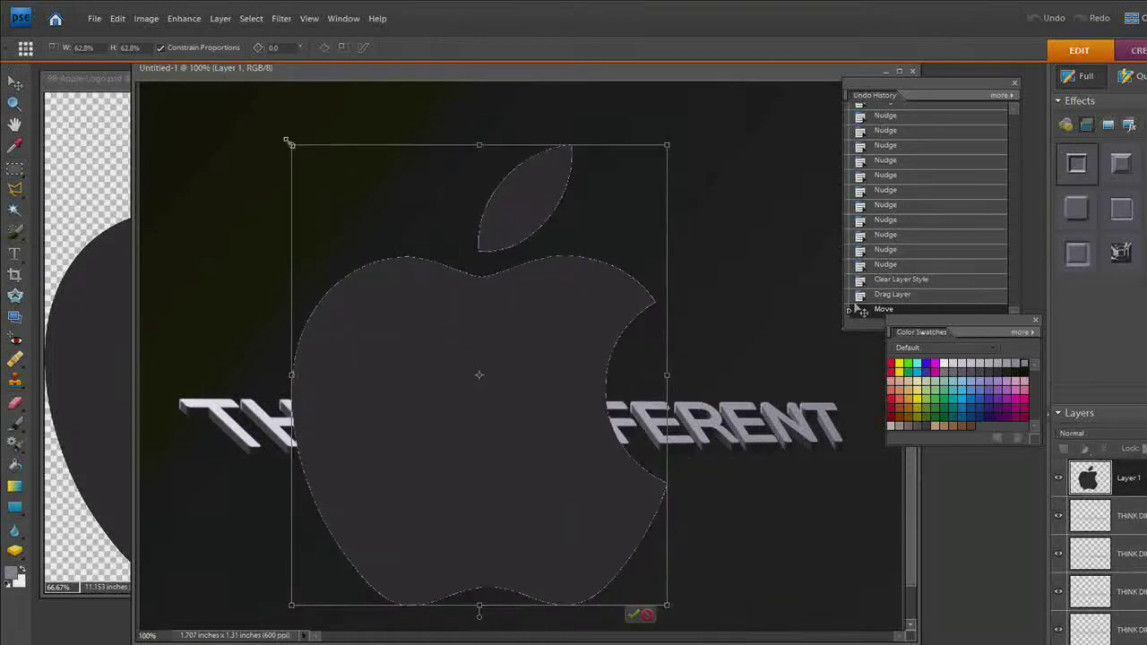
{"action": "left_click_drag", "start_coordinate": [296, 143], "coordinate": [481, 312]}
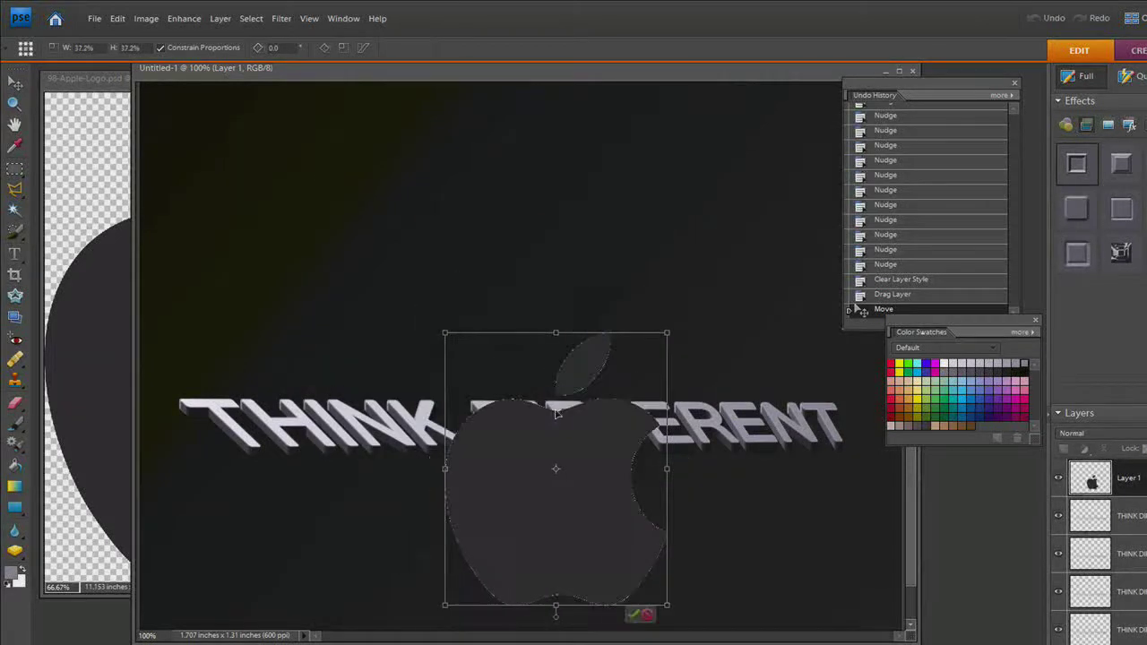
{"action": "left_click_drag", "start_coordinate": [556, 439], "coordinate": [488, 253]}
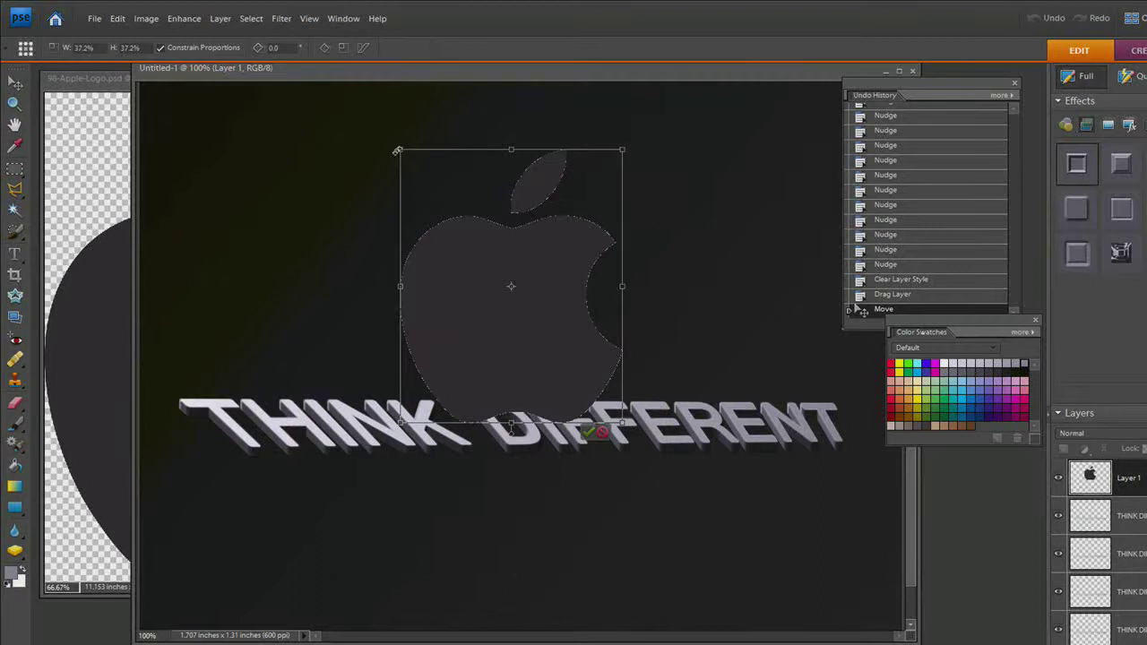
{"action": "left_click_drag", "start_coordinate": [397, 148], "coordinate": [466, 232]}
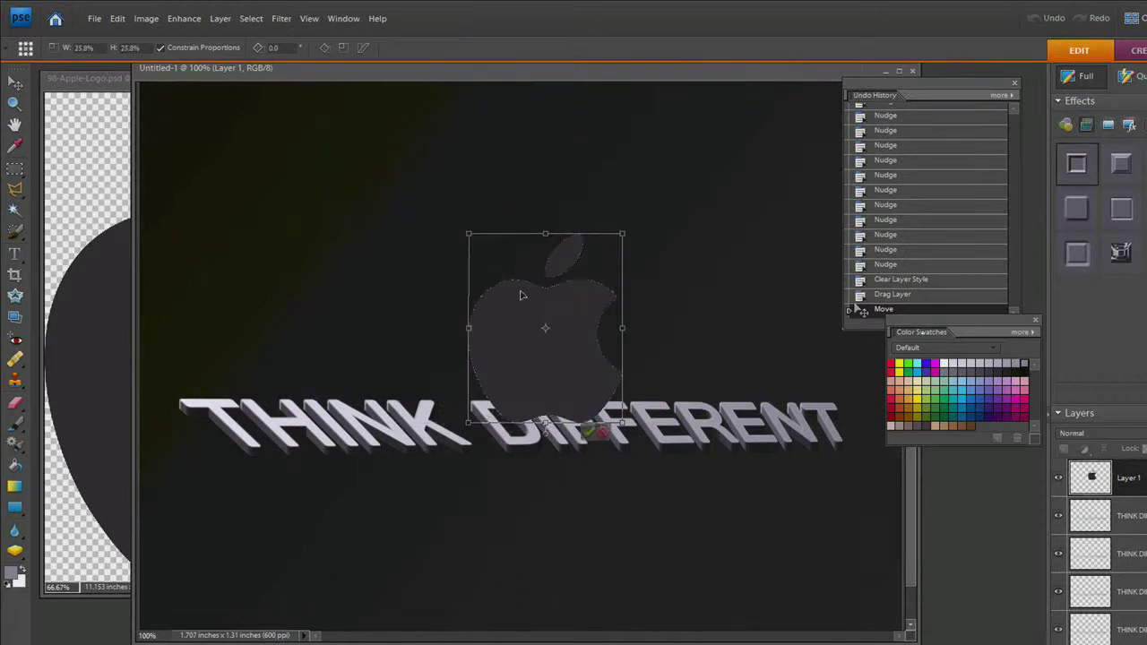
{"action": "left_click_drag", "start_coordinate": [528, 302], "coordinate": [528, 238]}
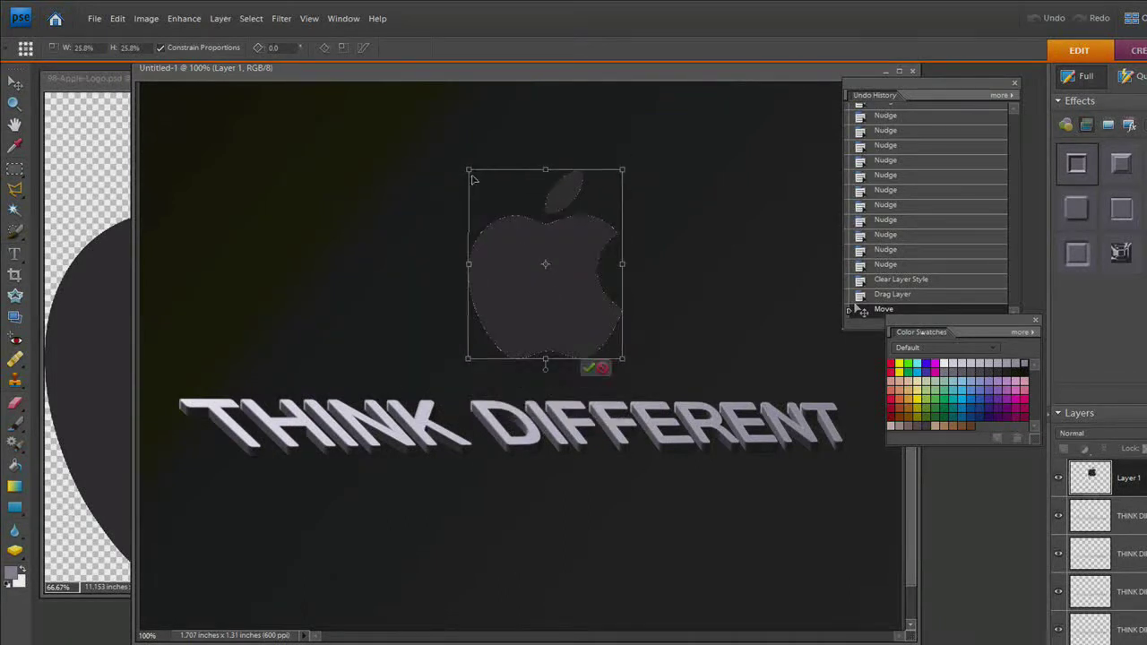
{"action": "left_click_drag", "start_coordinate": [466, 169], "coordinate": [488, 192]}
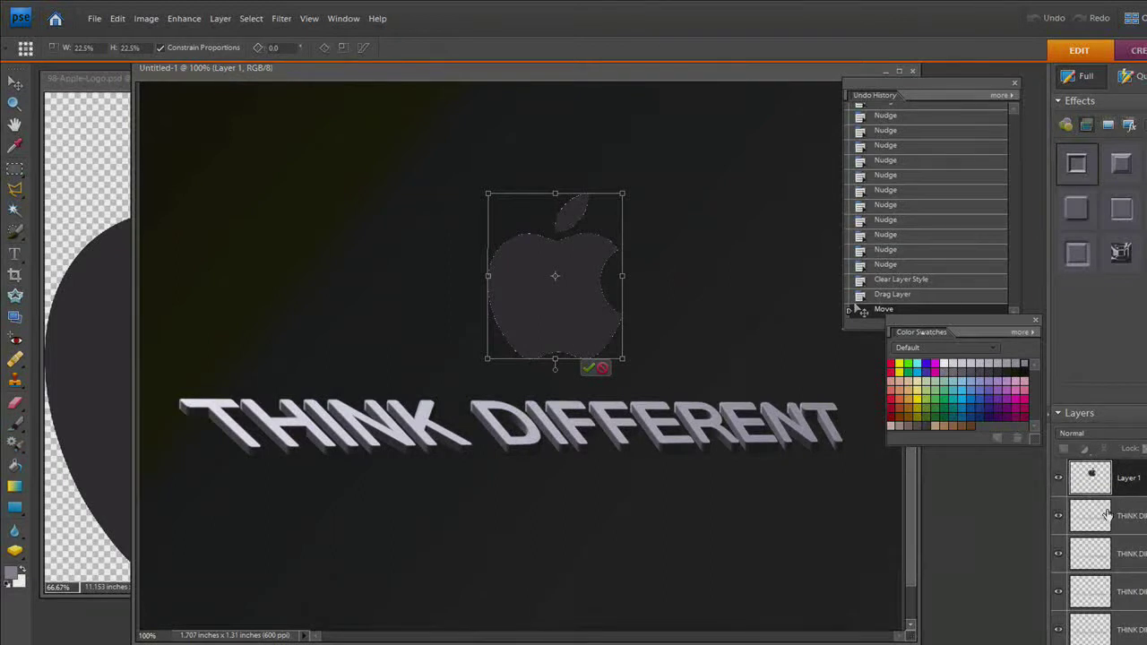
- Commit the apple's resize, fill its outline with a silver gradient, then deselect
{"action": "key", "text": "Return"}
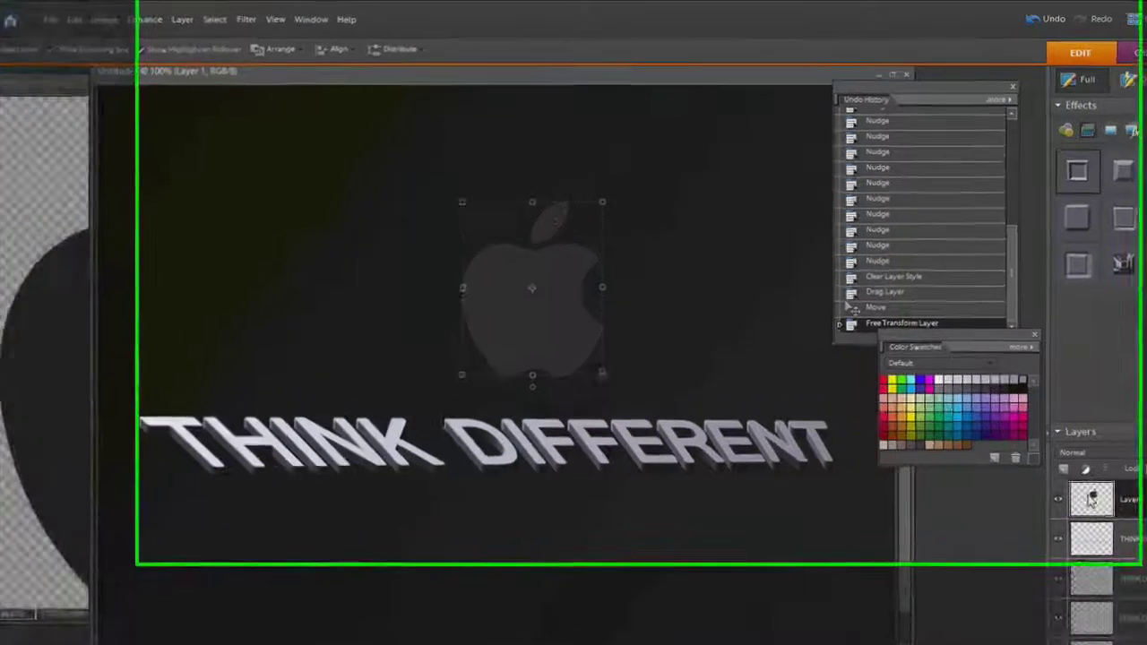
{"action": "left_click", "coordinate": [1090, 478], "text": "ctrl"}
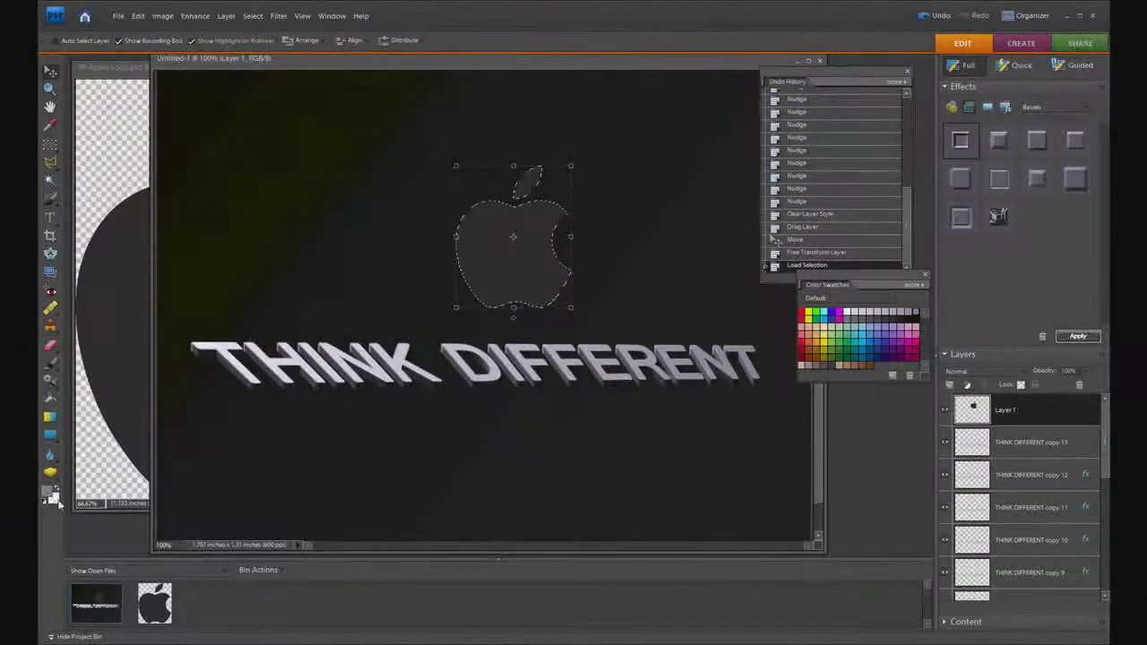
{"action": "key", "text": "g"}
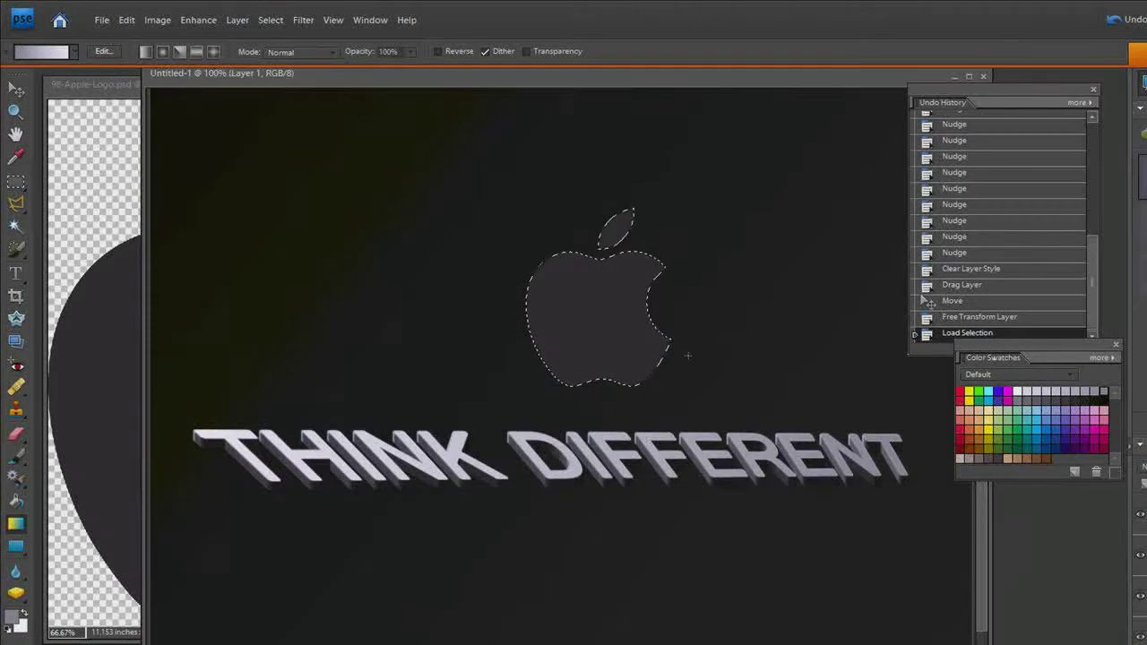
{"action": "left_click_drag", "start_coordinate": [689, 355], "coordinate": [689, 355]}
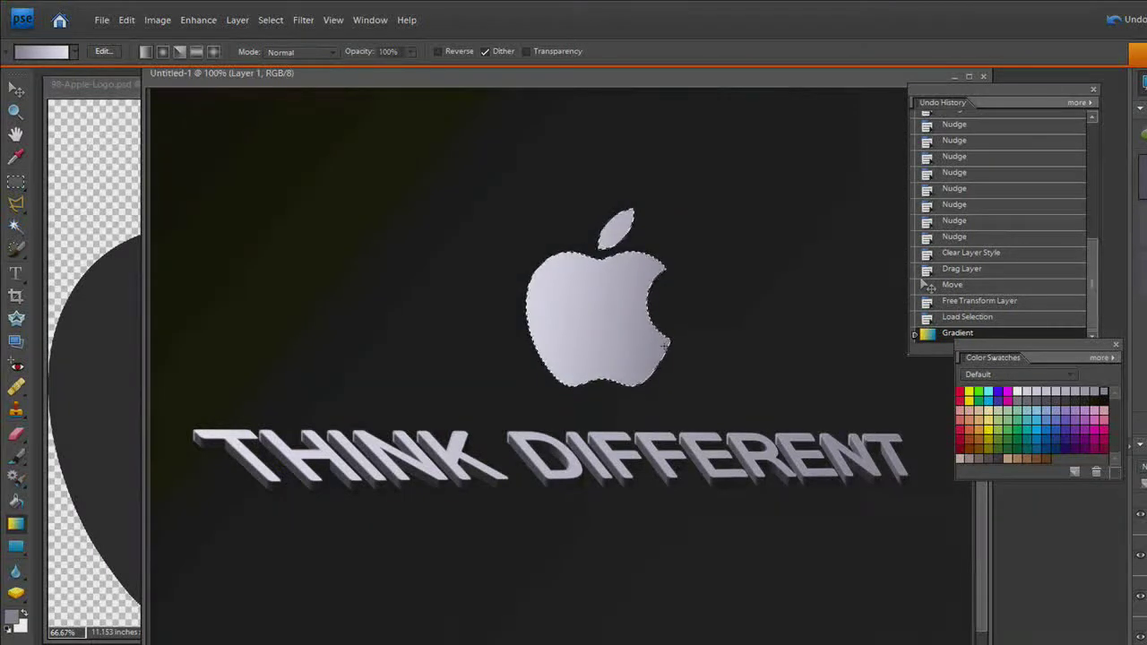
{"action": "key", "text": "ctrl+d"}
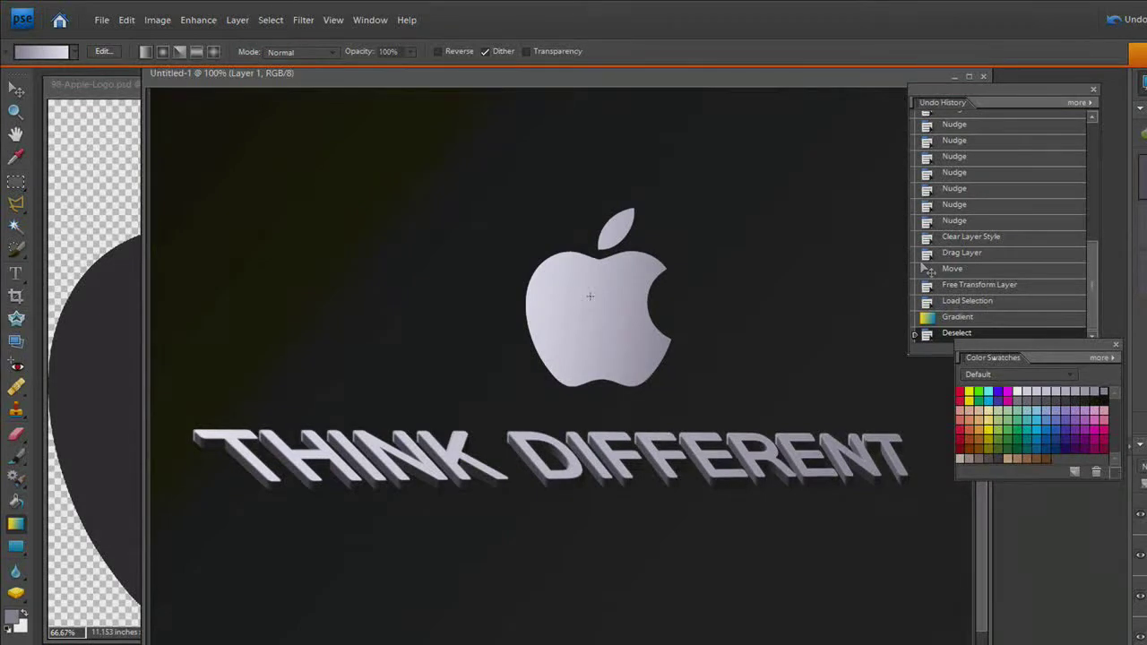
- Distort the apple's four corners into a tilted perspective matching the slanted text, and commit
{"action": "key", "text": "ctrl+t"}
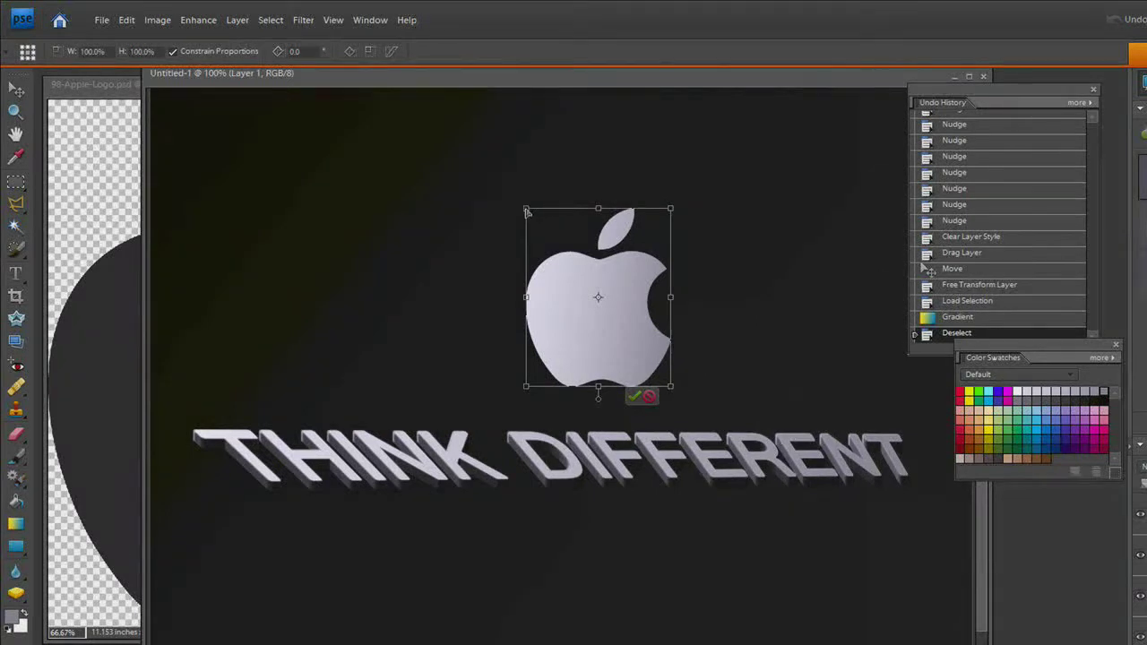
{"action": "left_click_drag", "start_coordinate": [527, 211], "coordinate": [487, 237]}
{"action": "left_click_drag", "start_coordinate": [677, 217], "coordinate": [624, 251]}
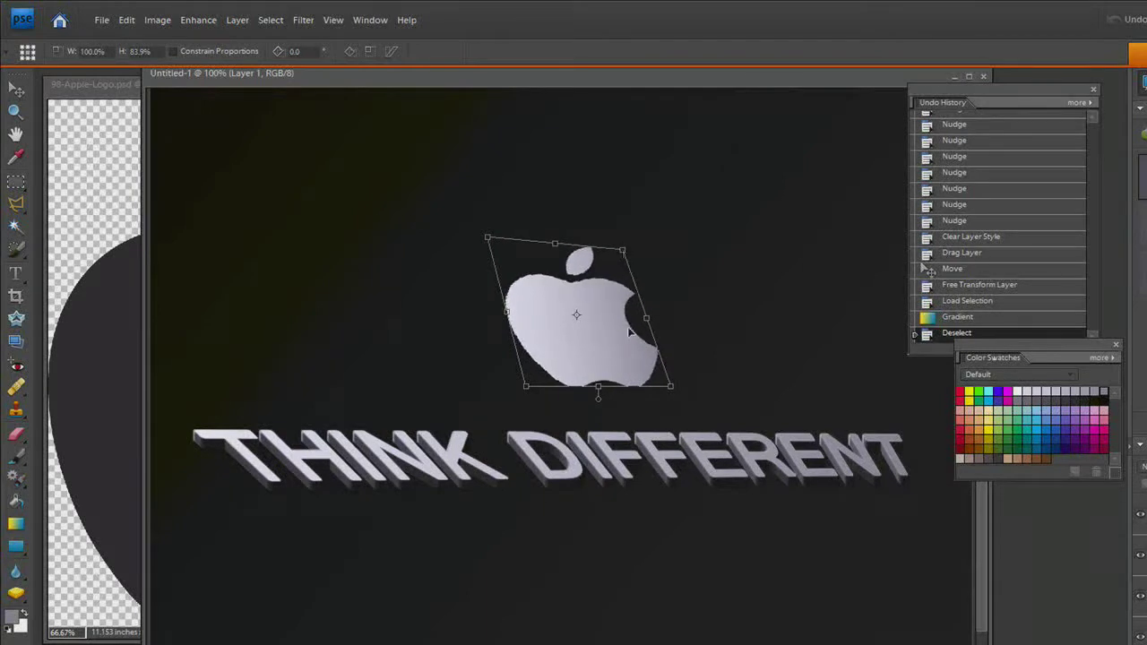
{"action": "left_click_drag", "start_coordinate": [675, 389], "coordinate": [683, 380]}
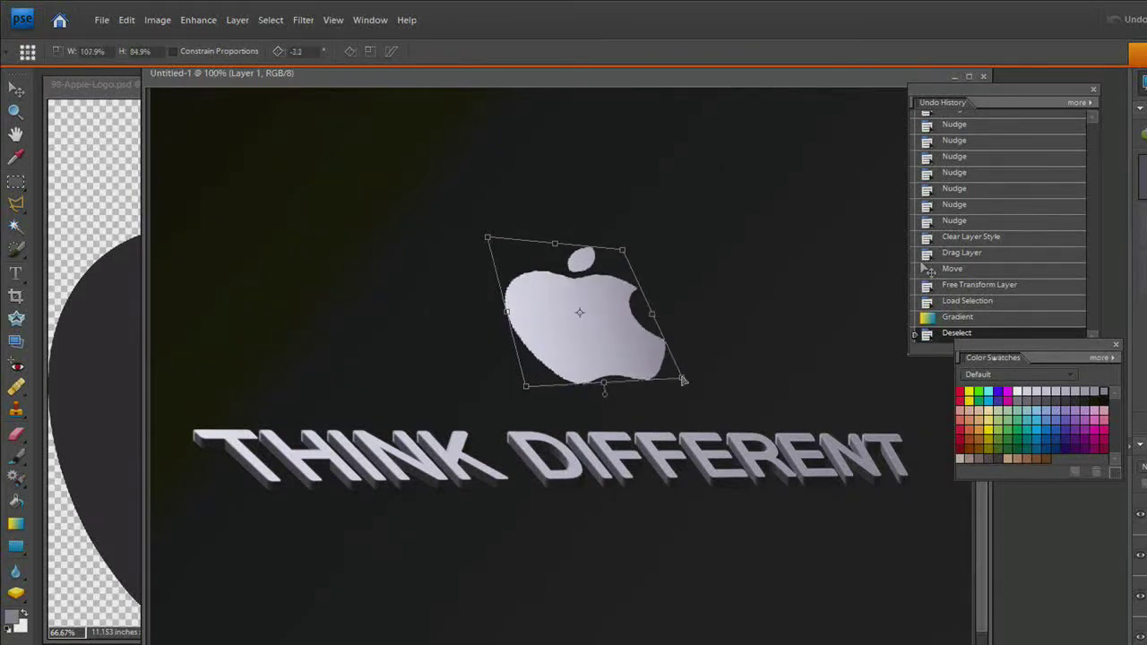
{"action": "left_click_drag", "start_coordinate": [527, 391], "coordinate": [542, 385]}
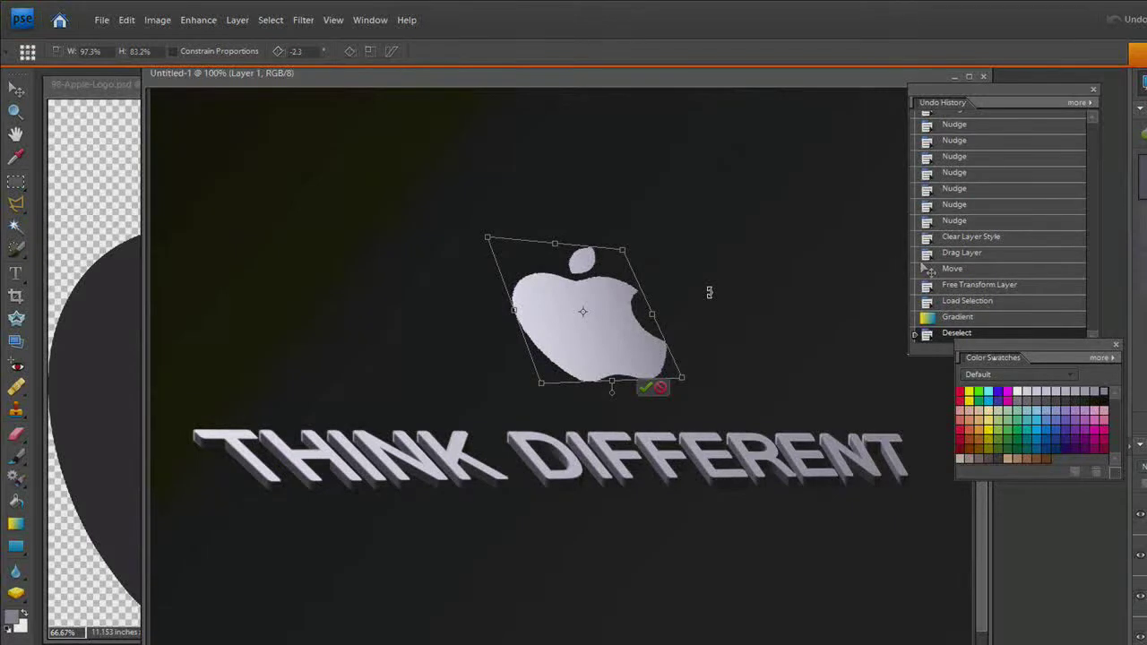
{"action": "left_click", "coordinate": [642, 387]}
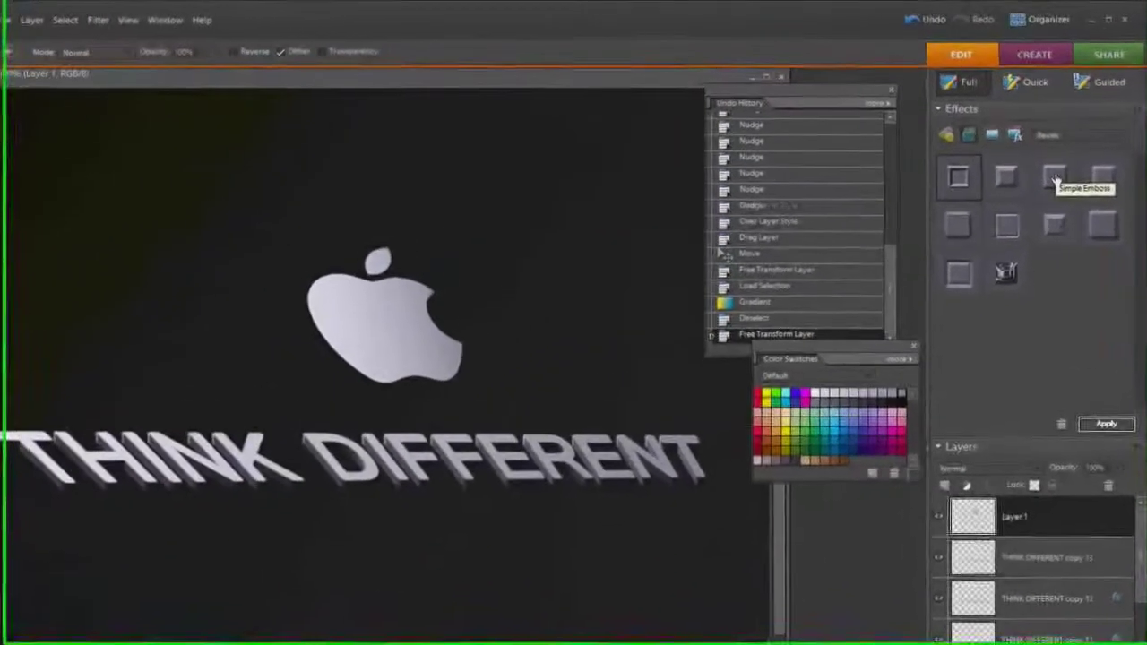
- Apply the Simple Emboss bevel to the apple layer and set its Bevel Size to 0 px
{"action": "double_click", "coordinate": [1055, 181]}
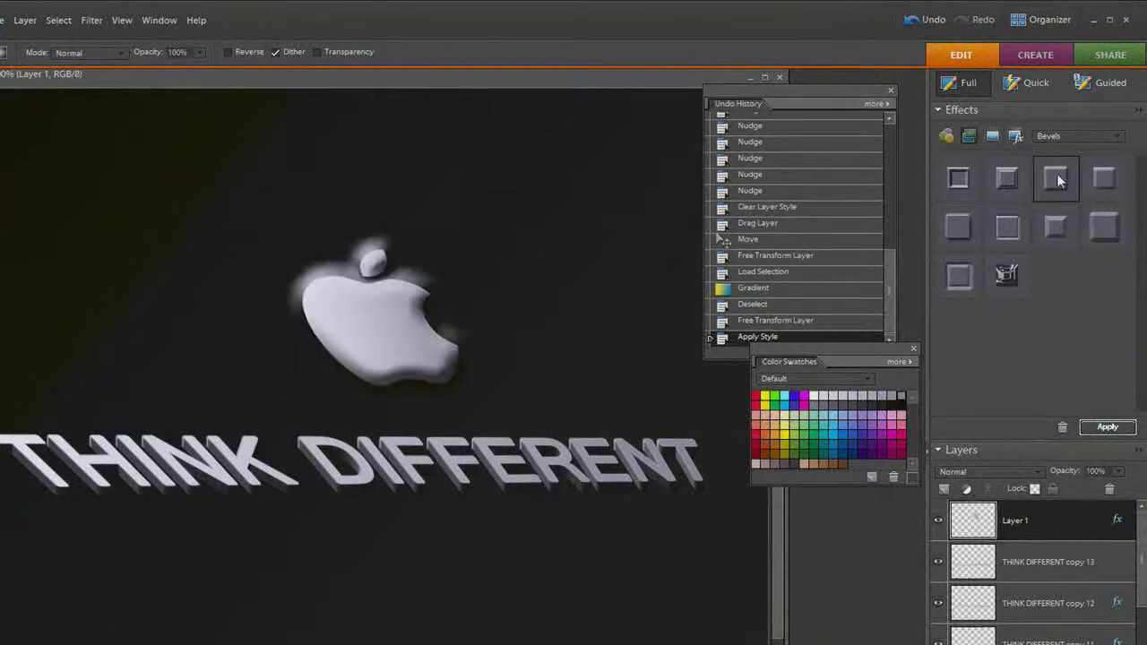
{"action": "double_click", "coordinate": [1117, 522]}
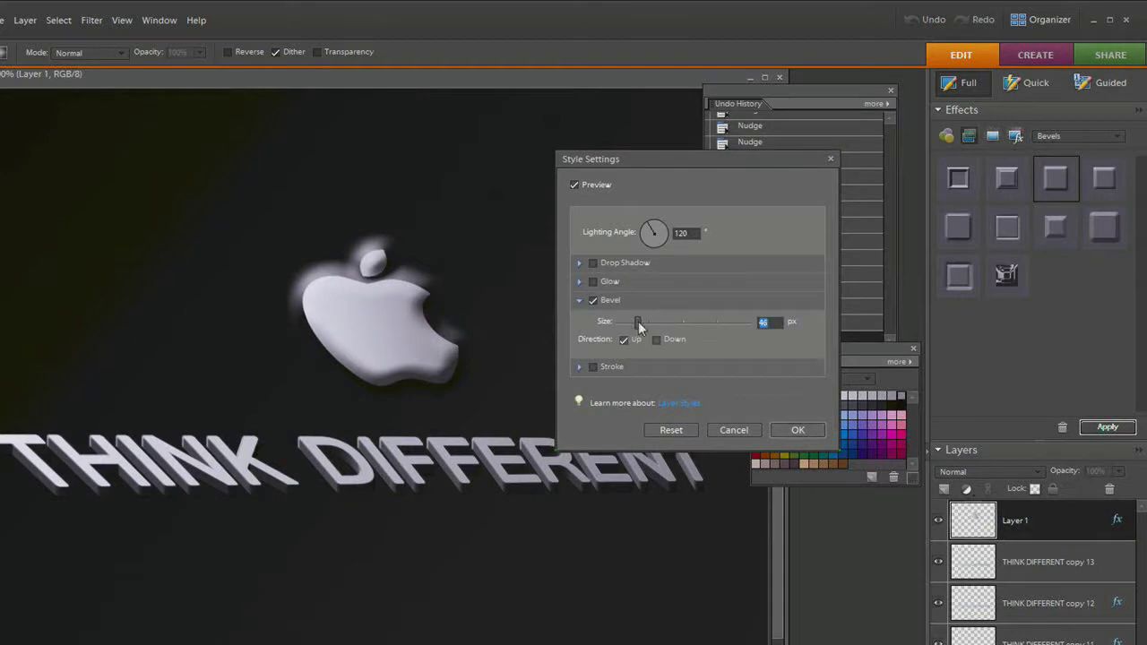
{"action": "left_click_drag", "start_coordinate": [638, 321], "coordinate": [607, 322]}
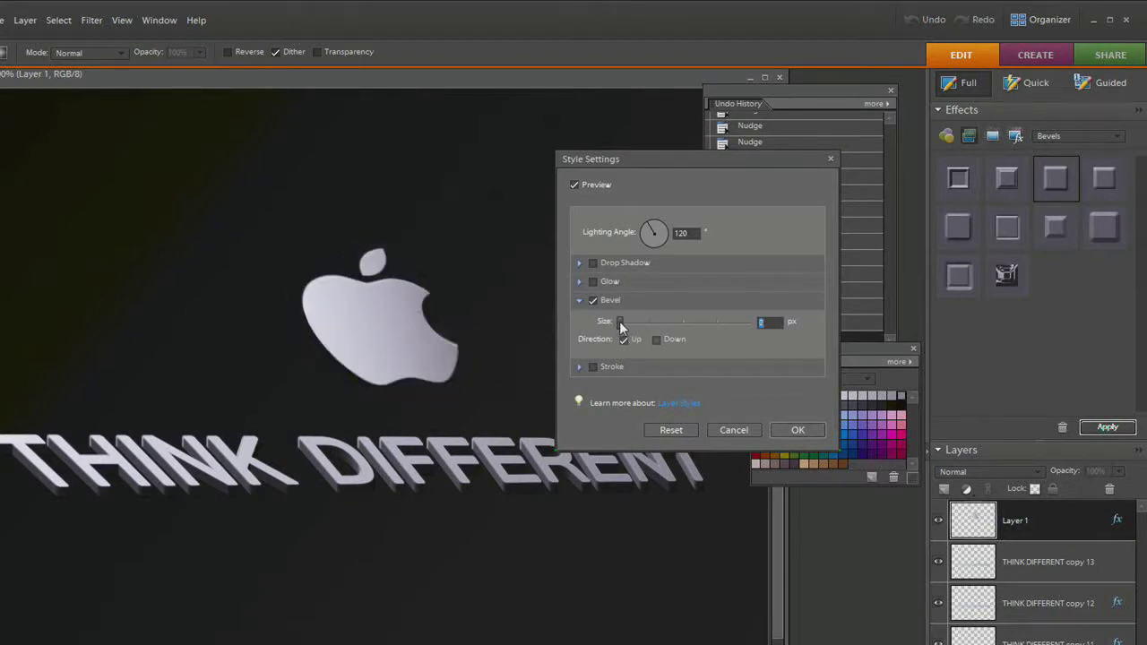
{"action": "left_click", "coordinate": [796, 431]}
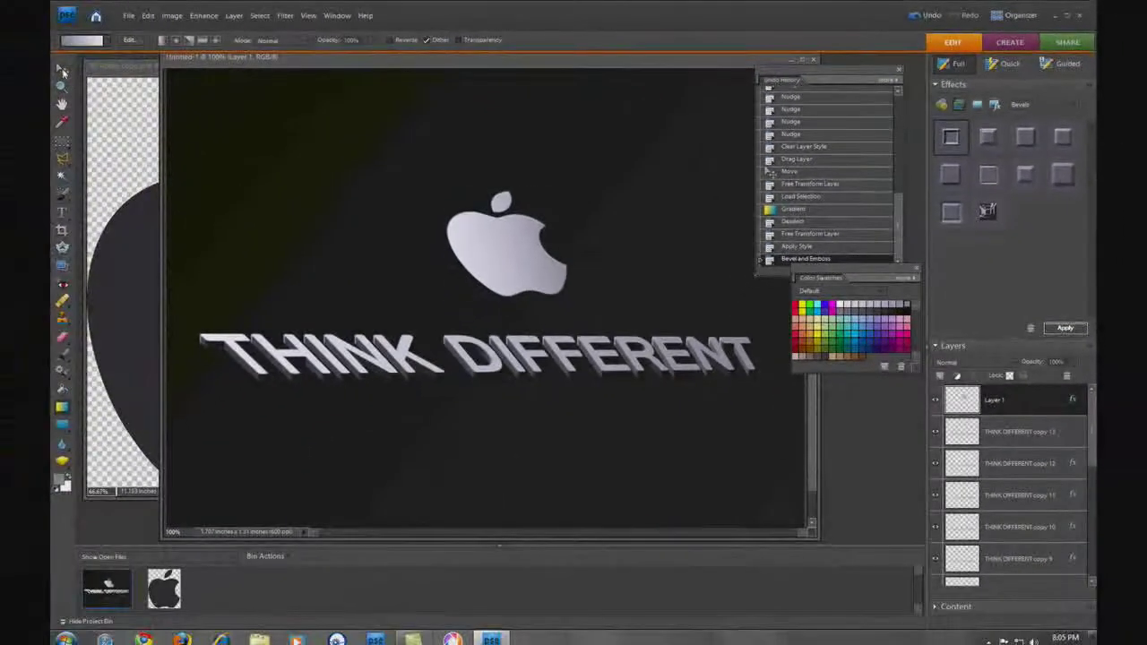
- Stack twelve upward-nudged apple copies for depth and clear the layer style from copy 12
{"action": "left_click", "coordinate": [25, 72]}
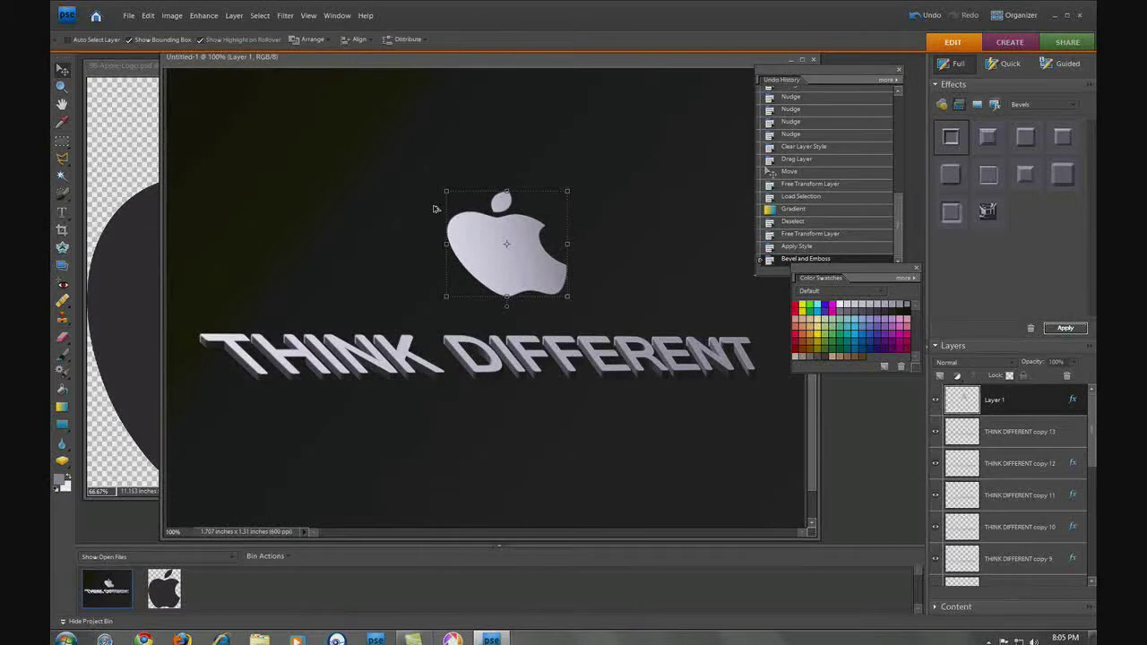
{"action": "key", "text": "alt+Up"}
{"action": "key", "text": "alt+Up"}
{"action": "key", "text": "alt+Up"}
{"action": "key", "text": "alt+Up"}
{"action": "key", "text": "alt+Up"}
{"action": "key", "text": "alt+Up"}
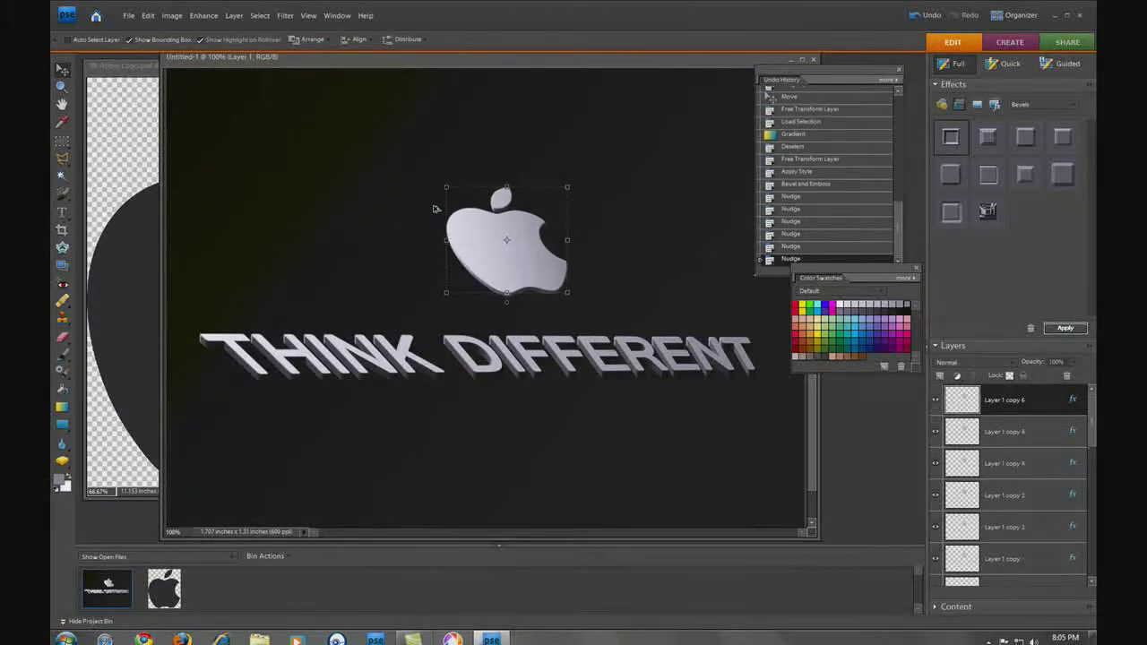
{"action": "key", "text": "alt+Up"}
{"action": "key", "text": "alt+Up"}
{"action": "key", "text": "alt+Up"}
{"action": "key", "text": "alt+Up"}
{"action": "key", "text": "alt+Up"}
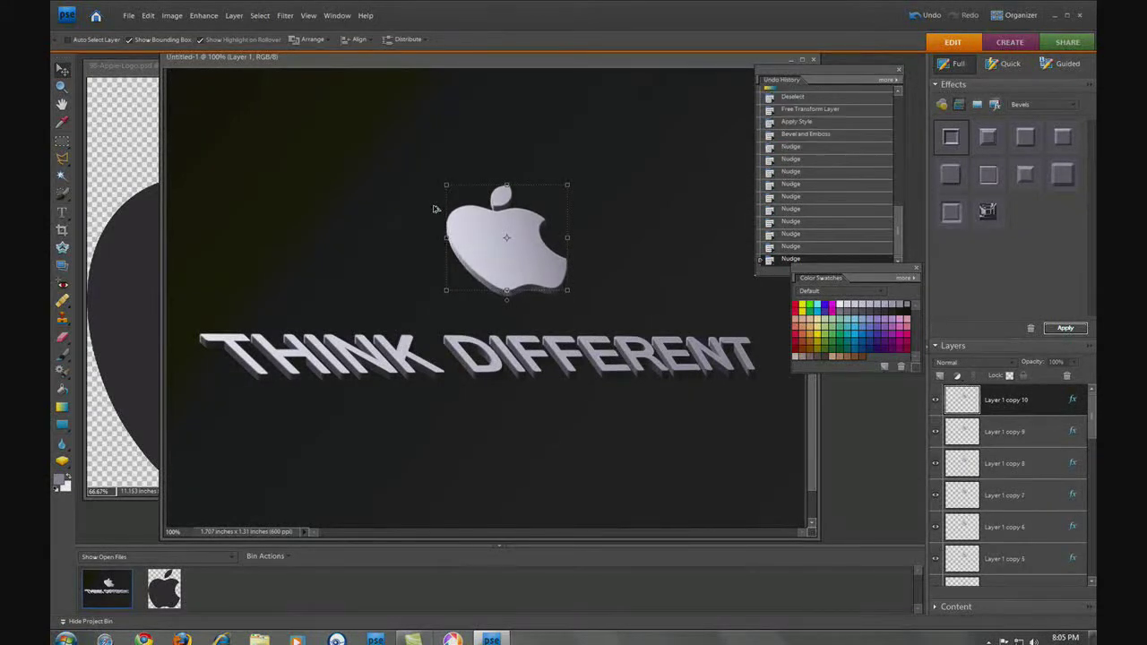
{"action": "key", "text": "alt+Up"}
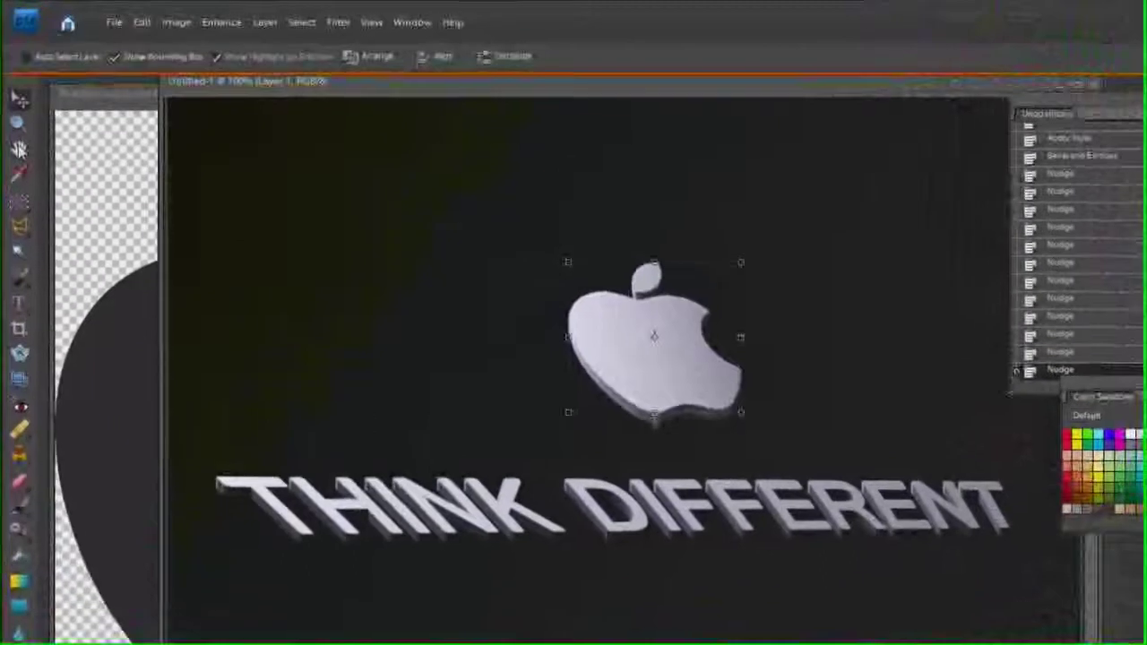
{"action": "left_click", "coordinate": [62, 104]}
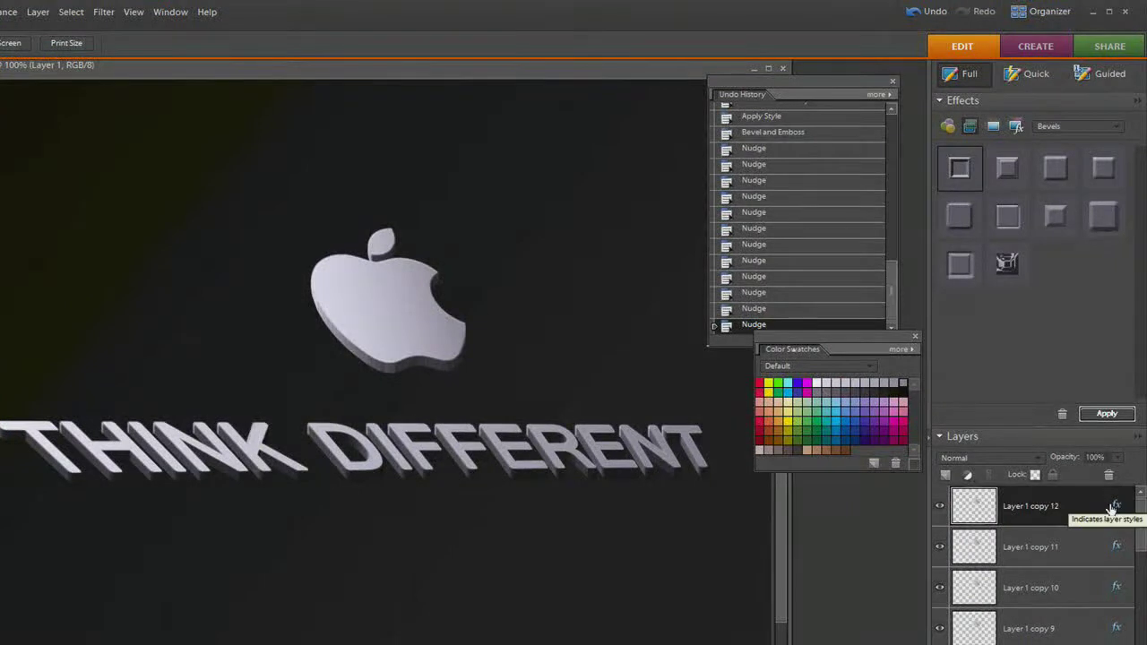
{"action": "right_click", "coordinate": [1111, 509]}
{"action": "left_click", "coordinate": [1108, 596]}
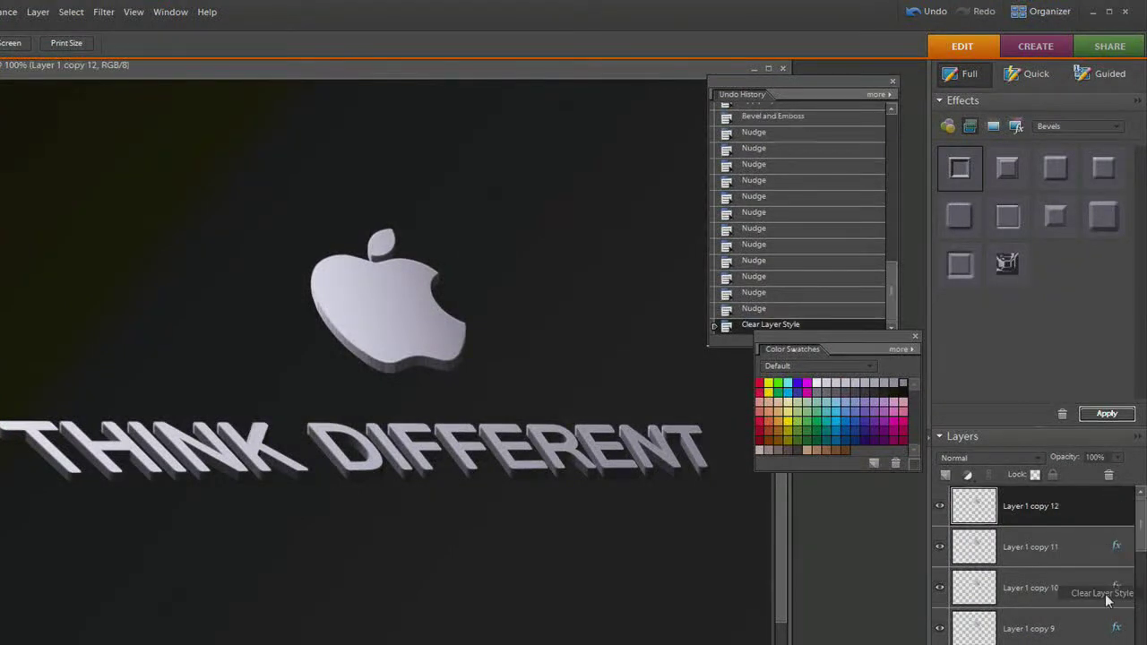